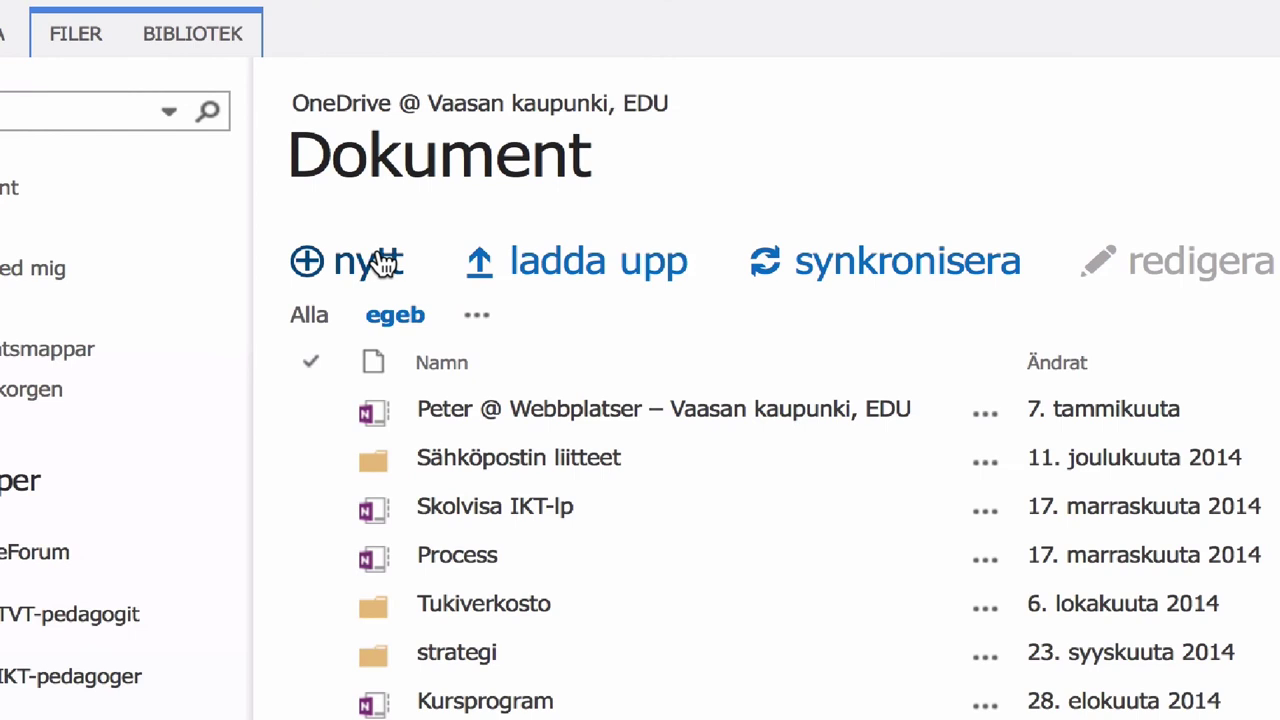
Open the '+ nytt' menu for creating a new file in the Dokument library
left_click(380, 252)
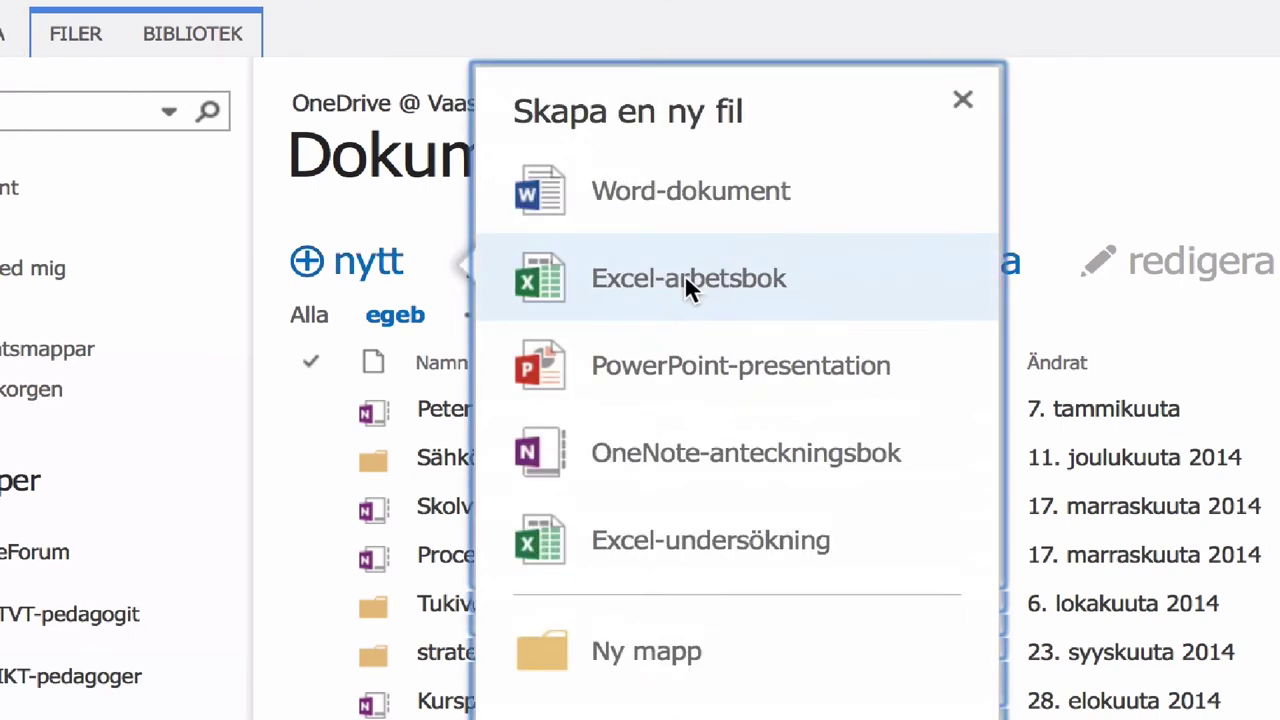
Create a blank Excel workbook and widen columns A through D together, returning to A1
left_click(686, 280)
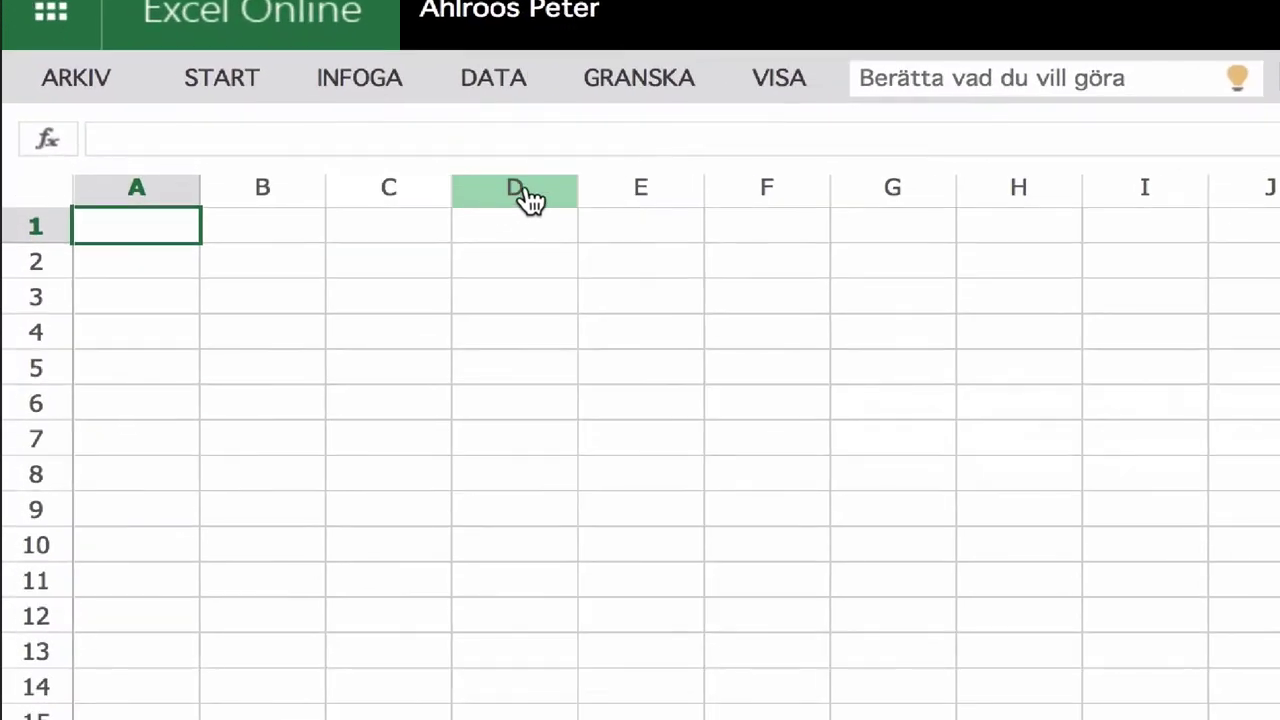
left_click(236, 181, "shift")
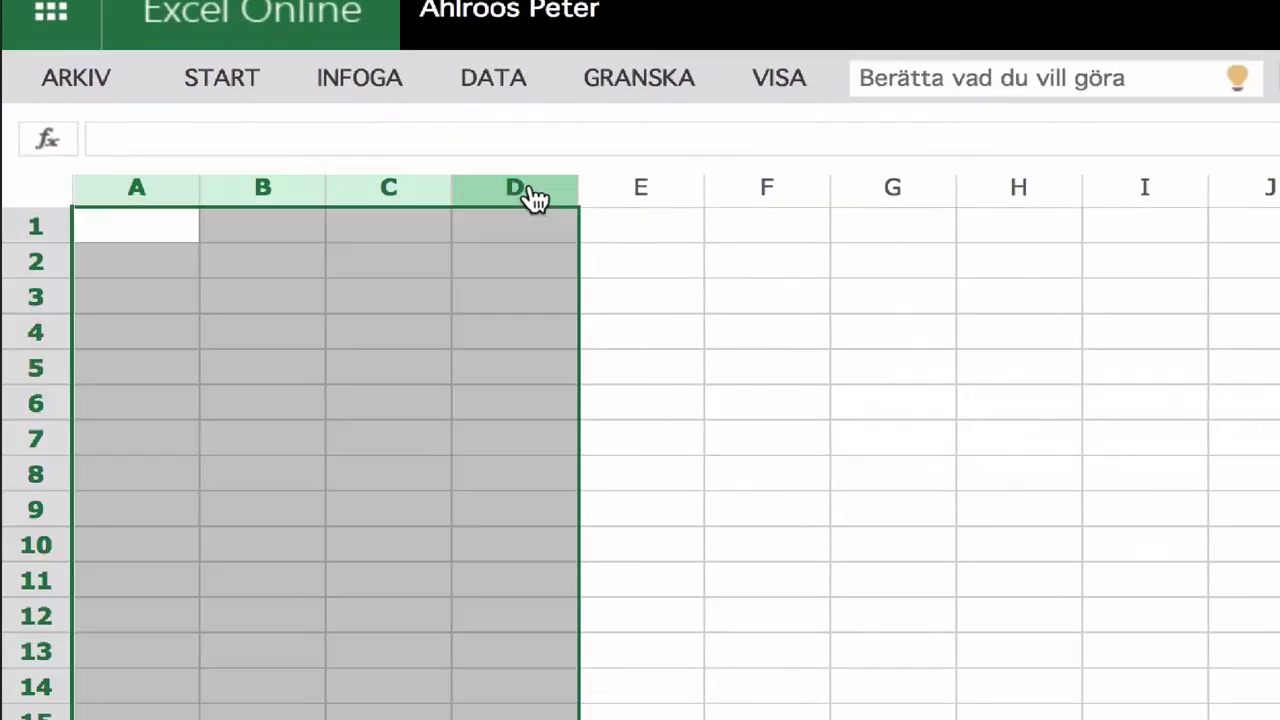
left_click_drag(200, 181, 415, 168)
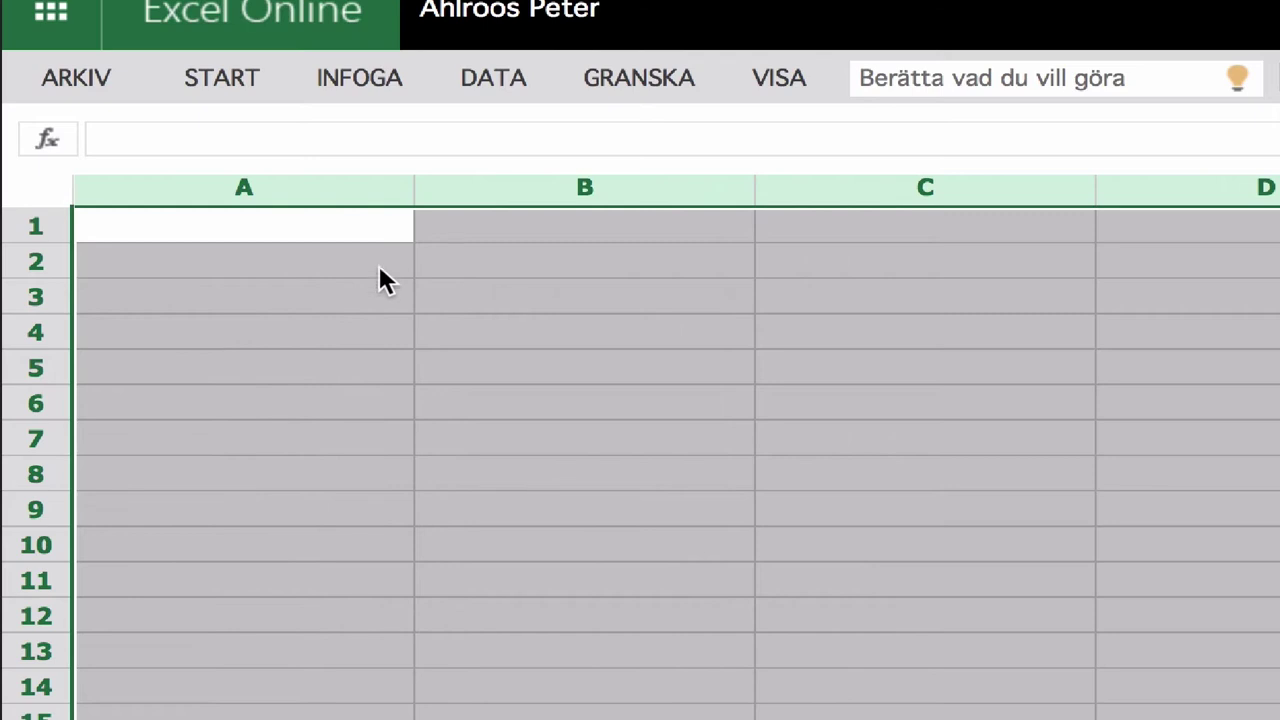
left_click(207, 245)
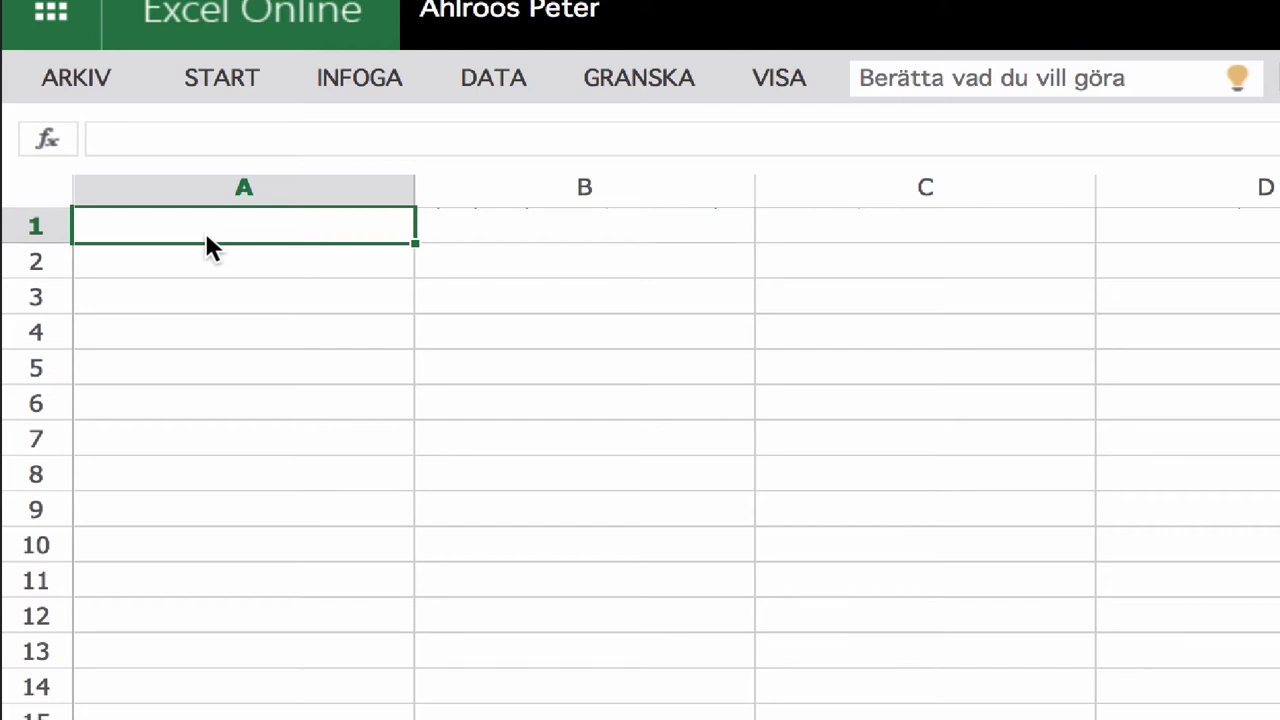
Enter the headers Svenska, Finska, rätta svar and Resultat in cells A1 to D1
type("Sven")
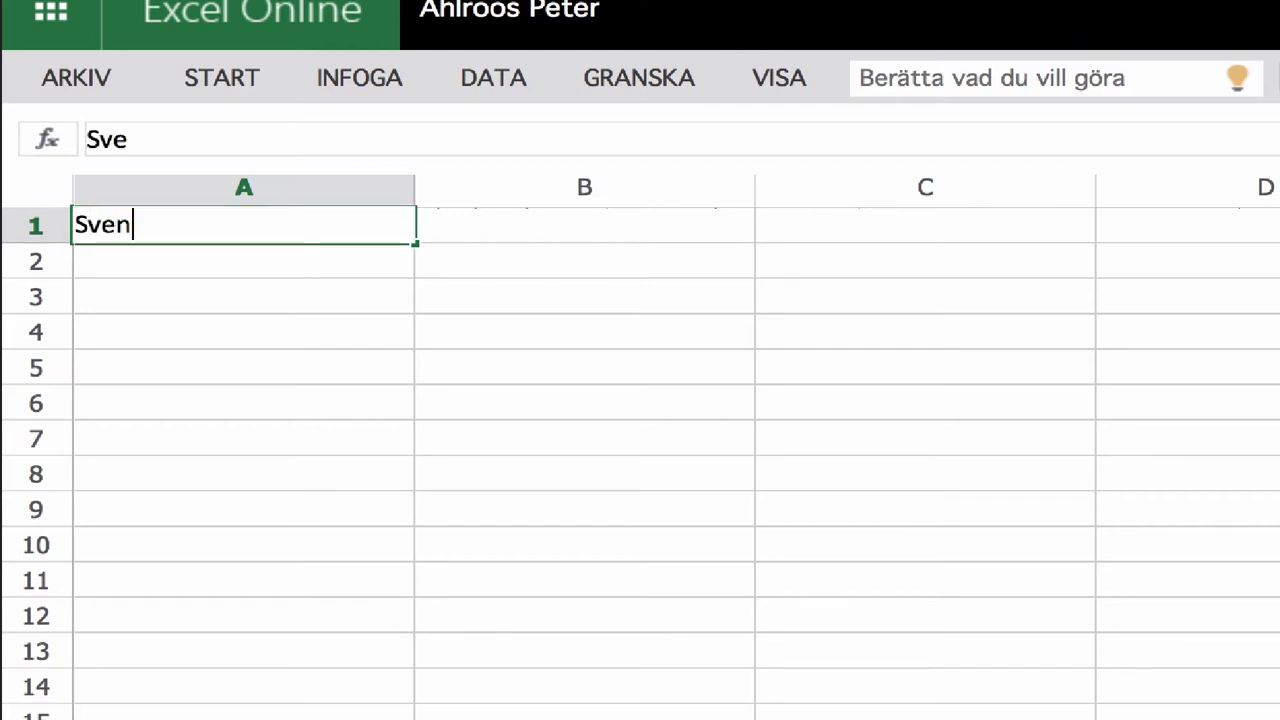
type("ska")
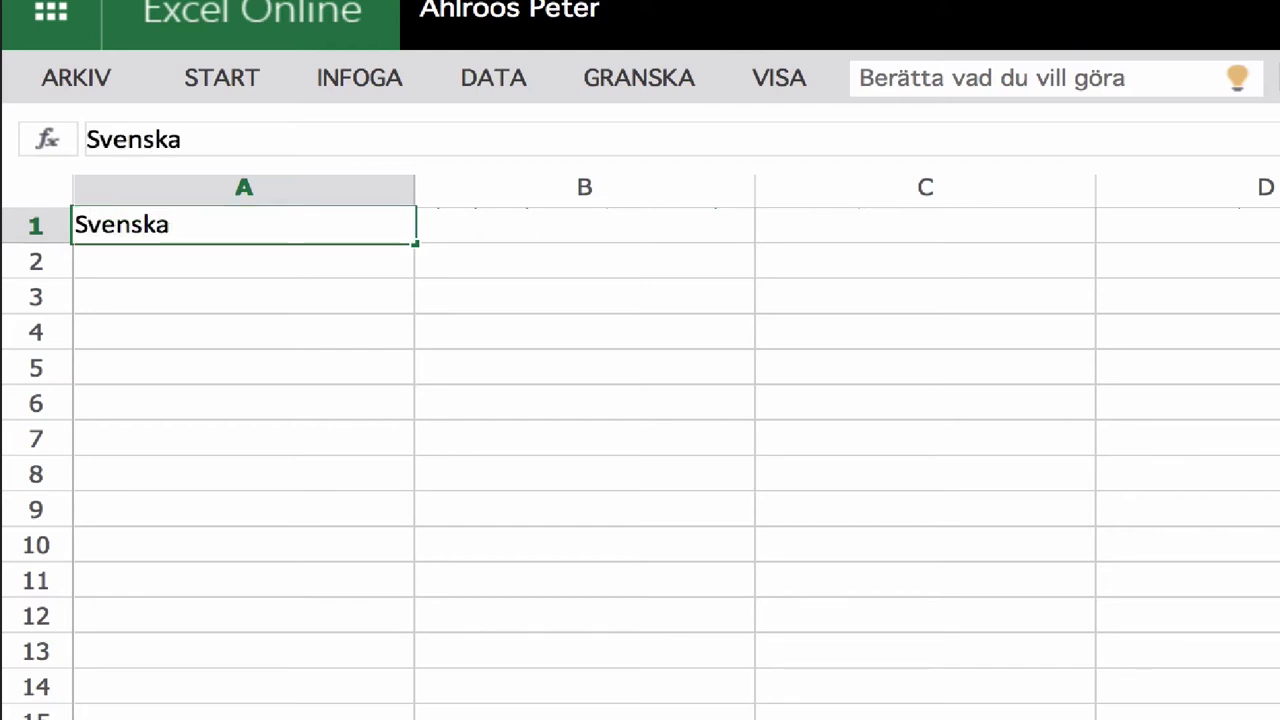
key("Tab")
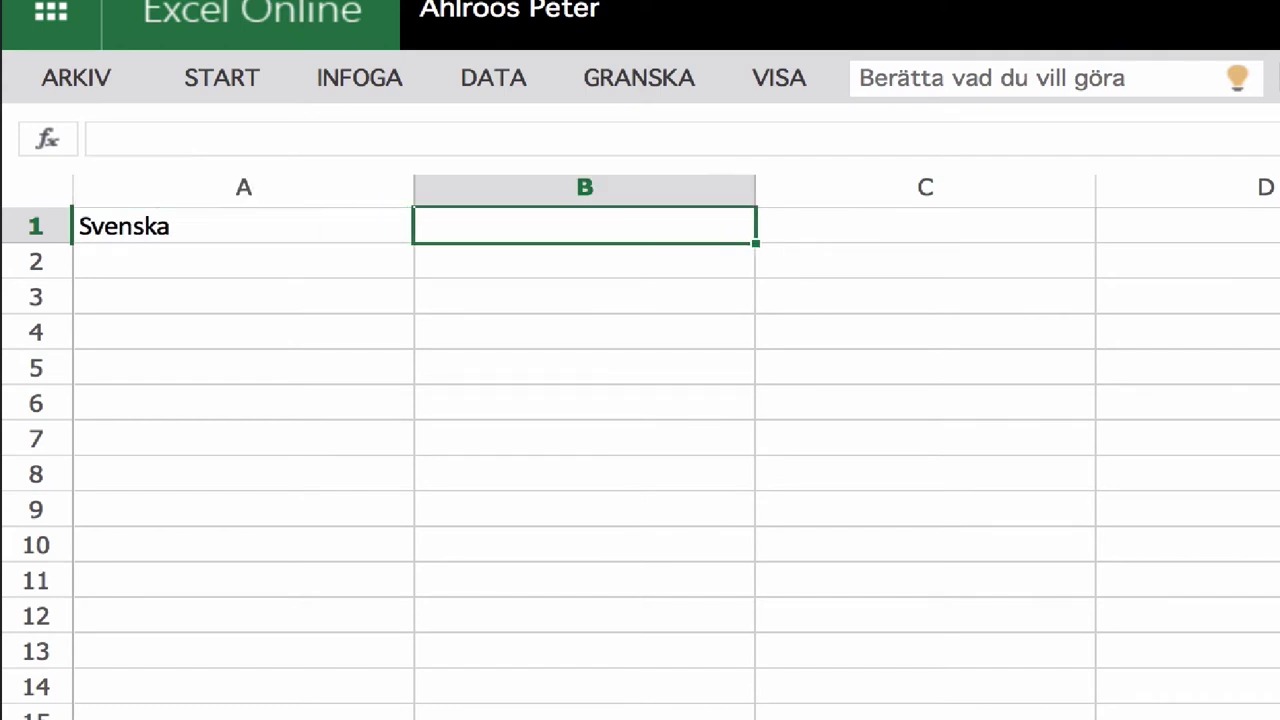
type("Finska")
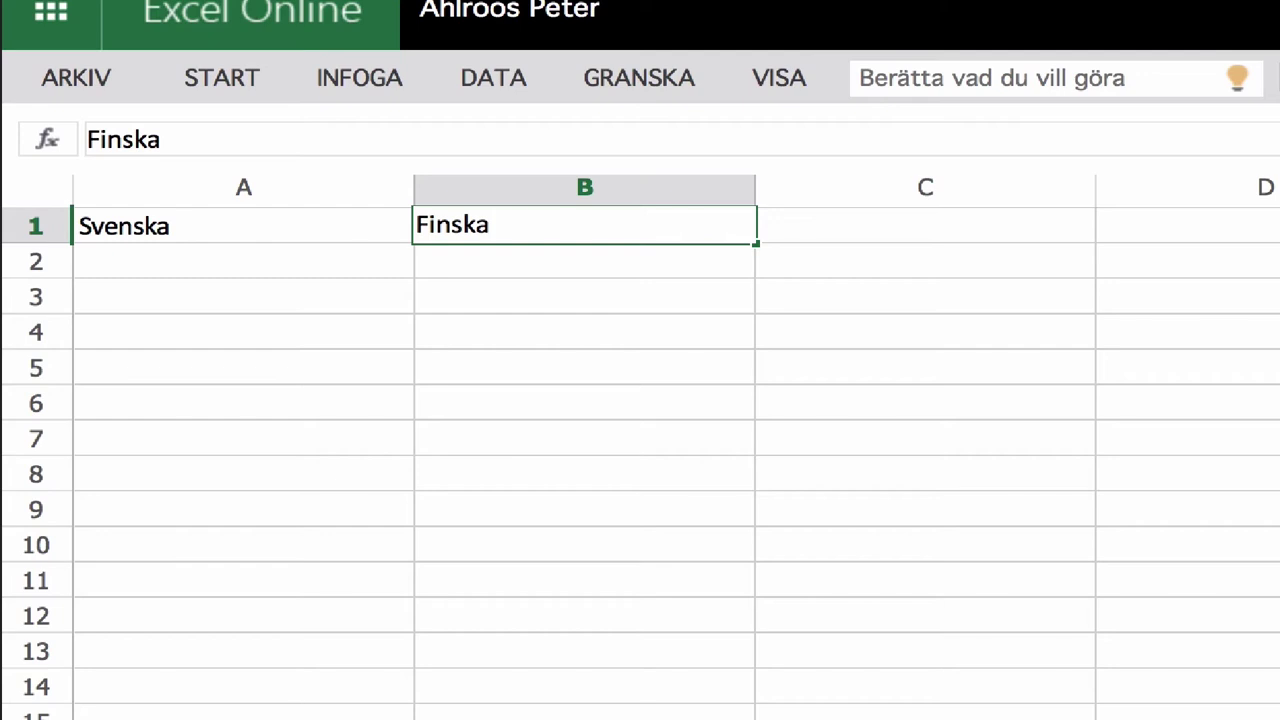
key("Tab")
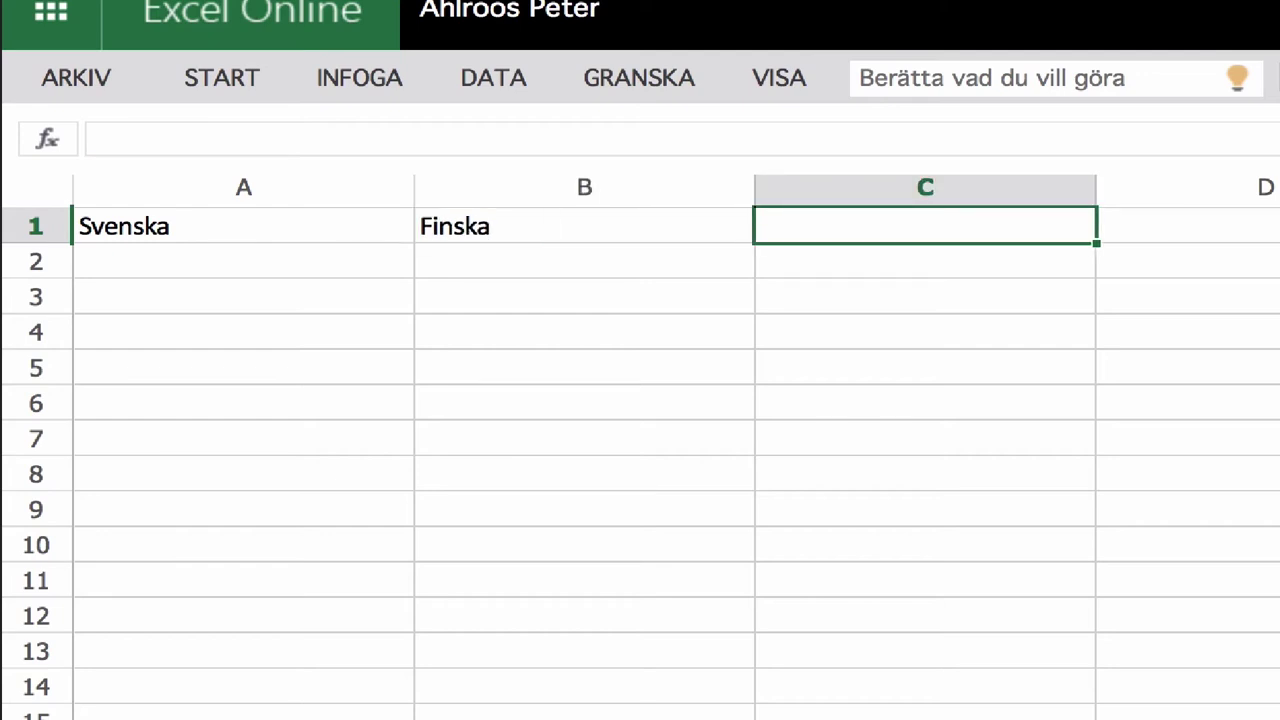
type("rät")
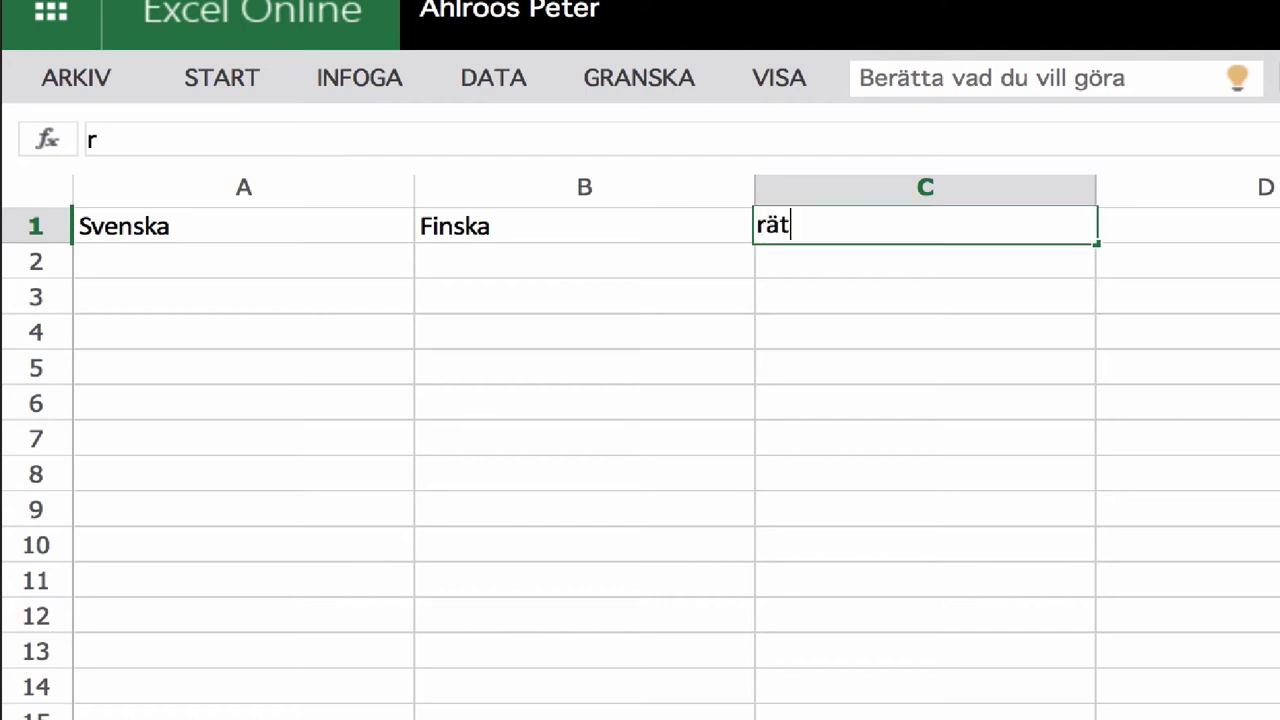
type("ta svar")
key("Tab")
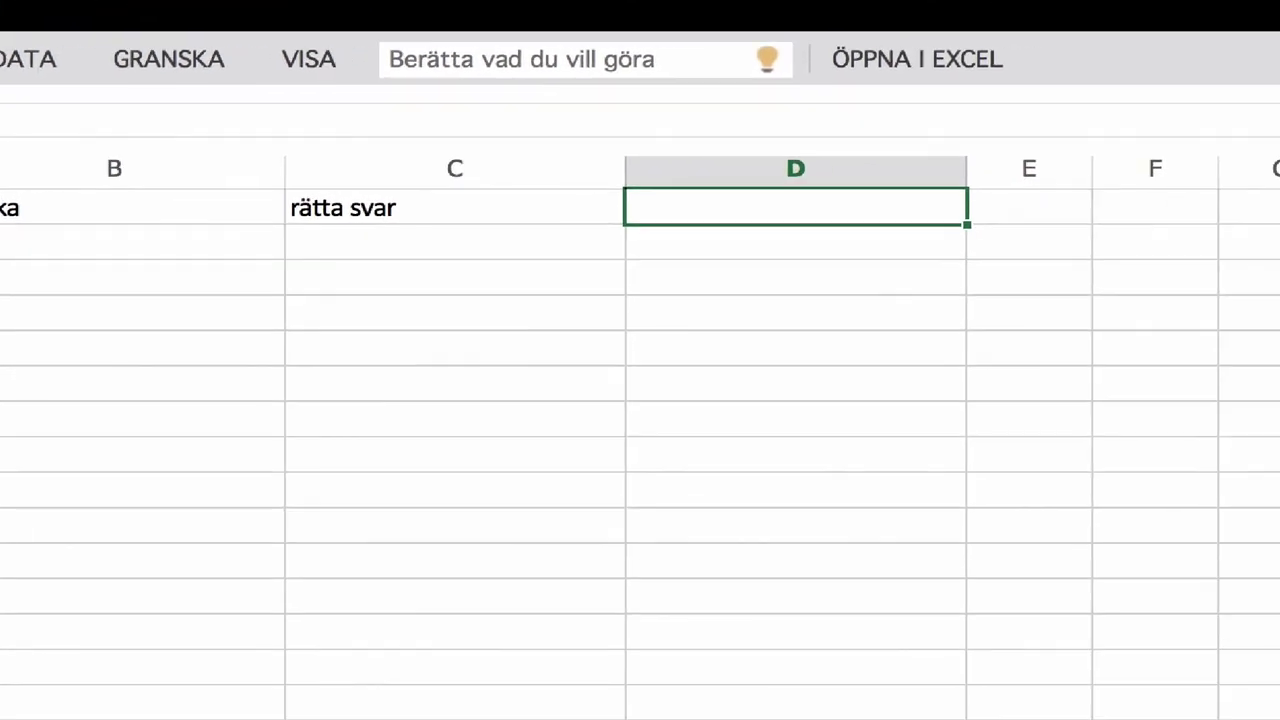
type("Resultat")
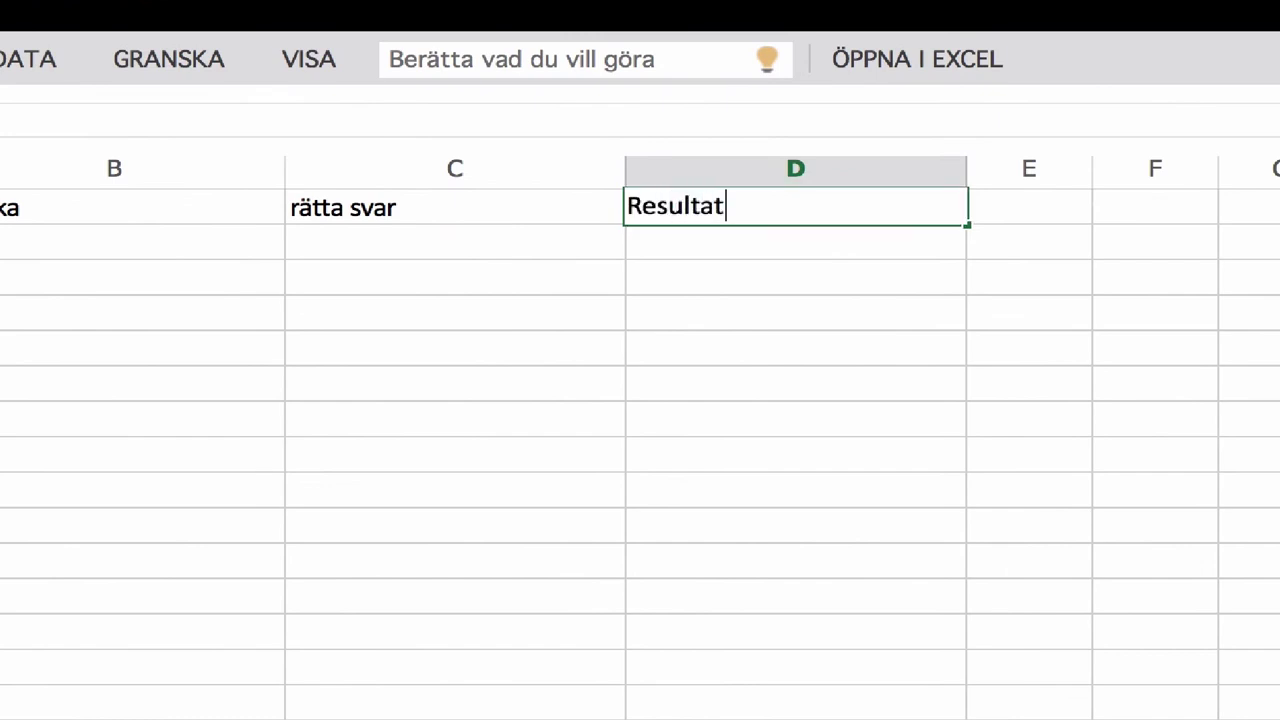
key("Return")
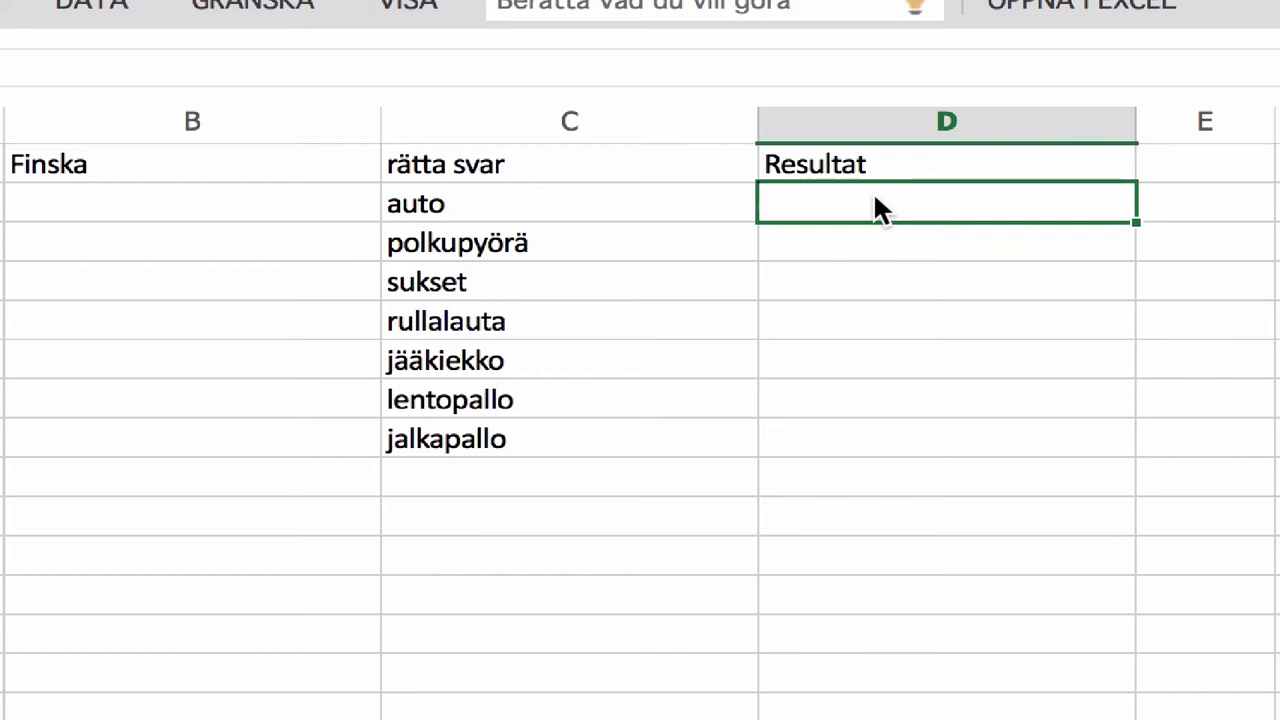
Enter =vertaa(B2;C2) in D2 to compare the Finska answer with the correct one
type("=")
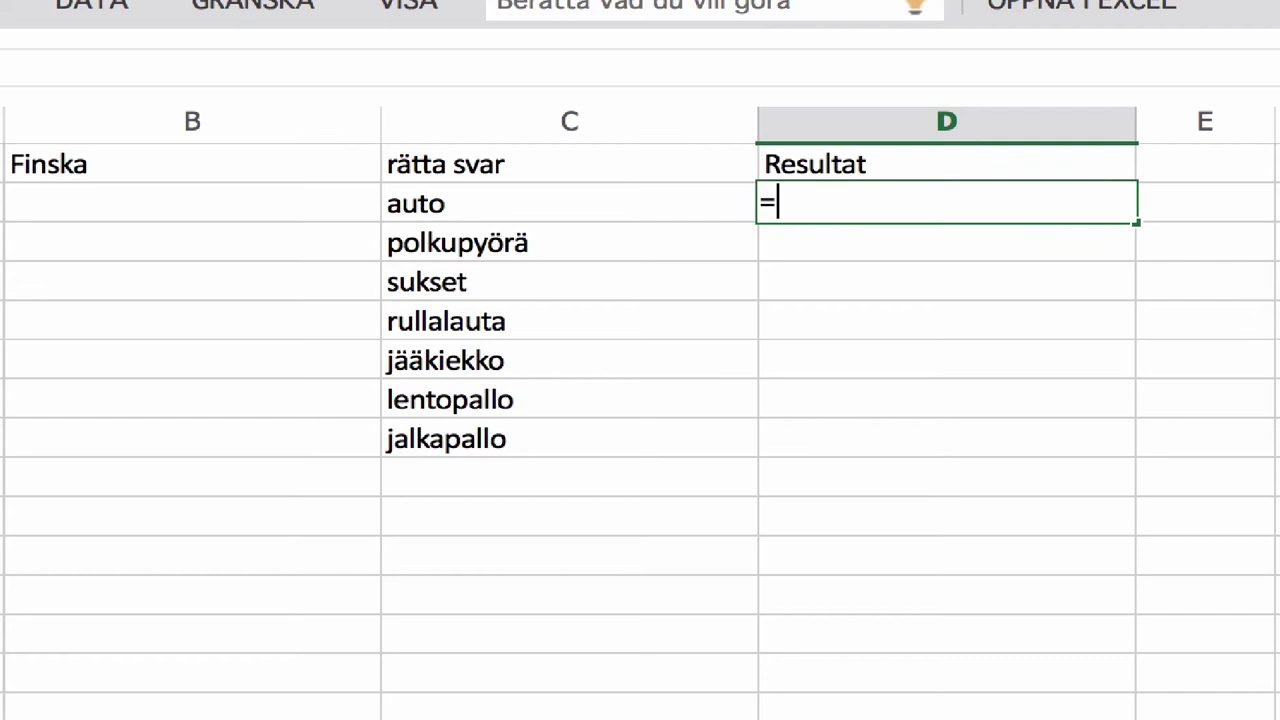
type("vertaa")
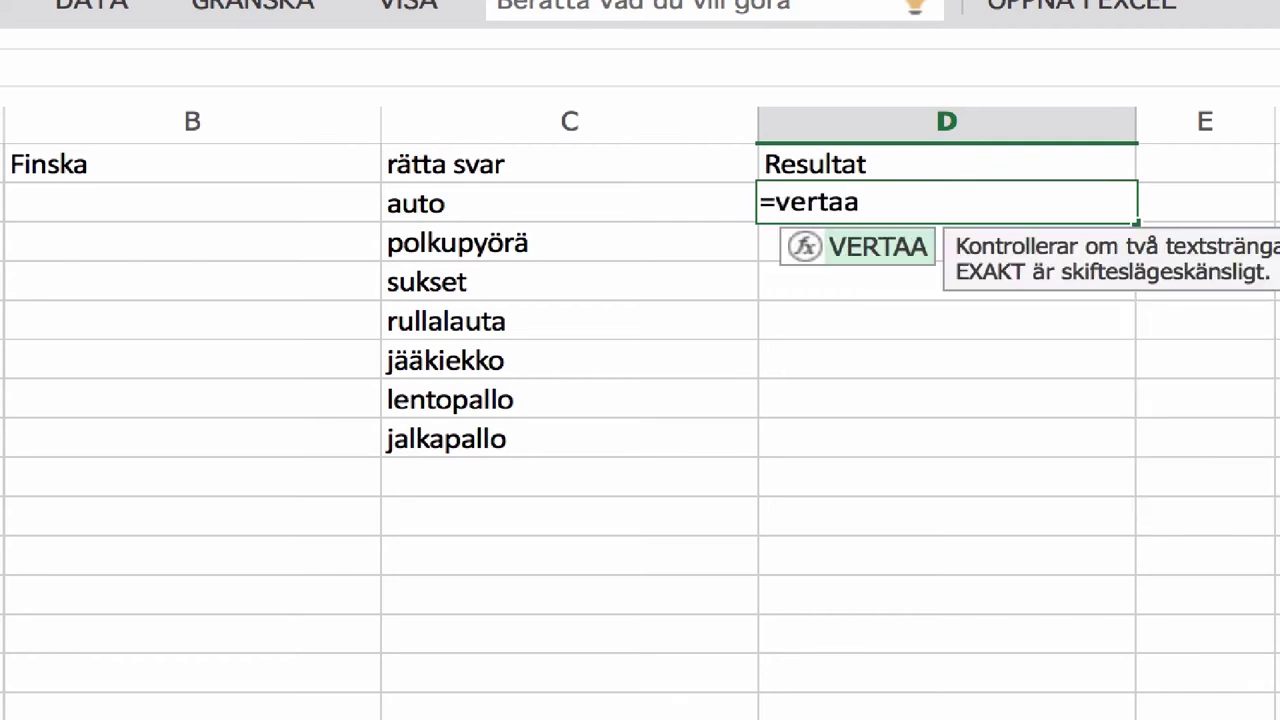
type("(")
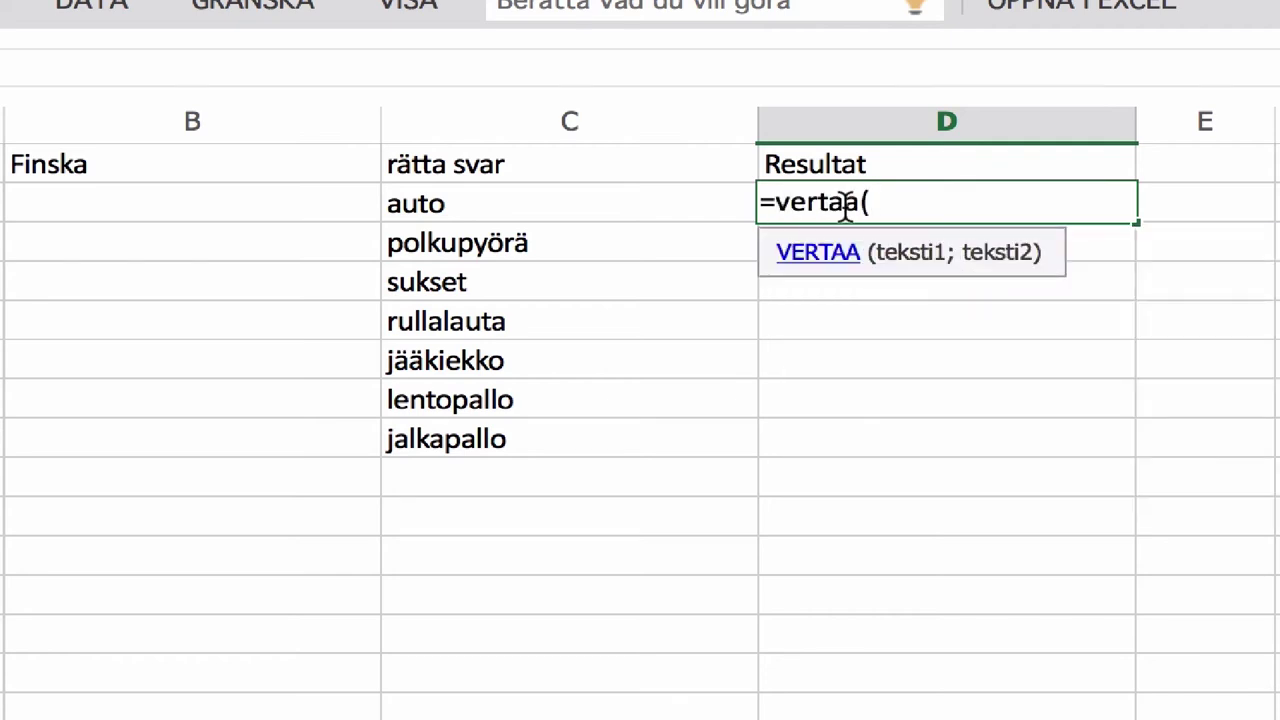
left_click(58, 206)
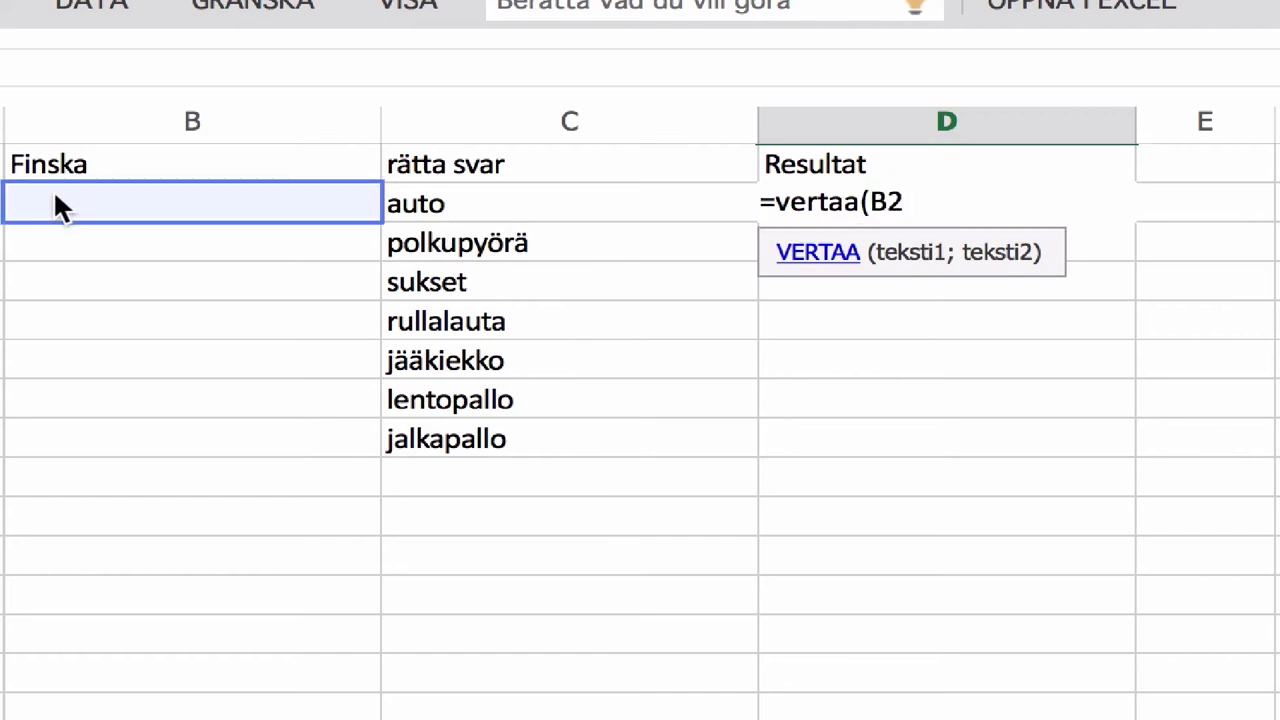
type(";")
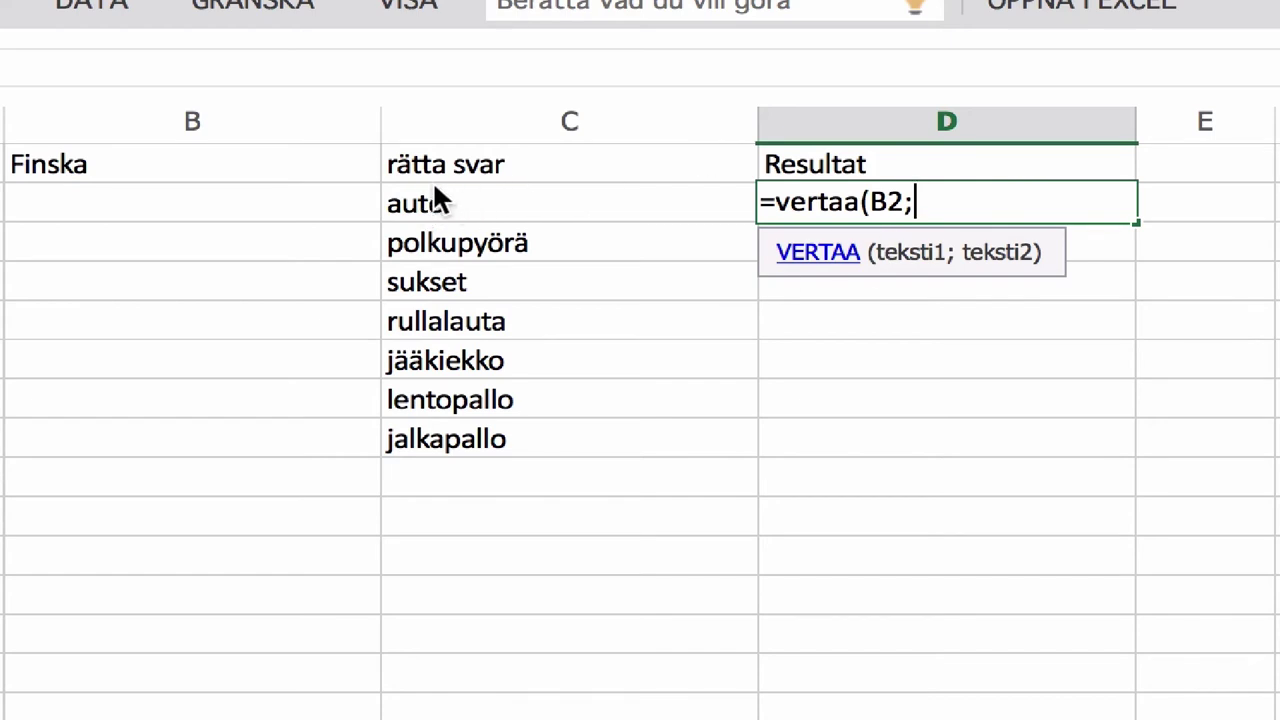
left_click(462, 195)
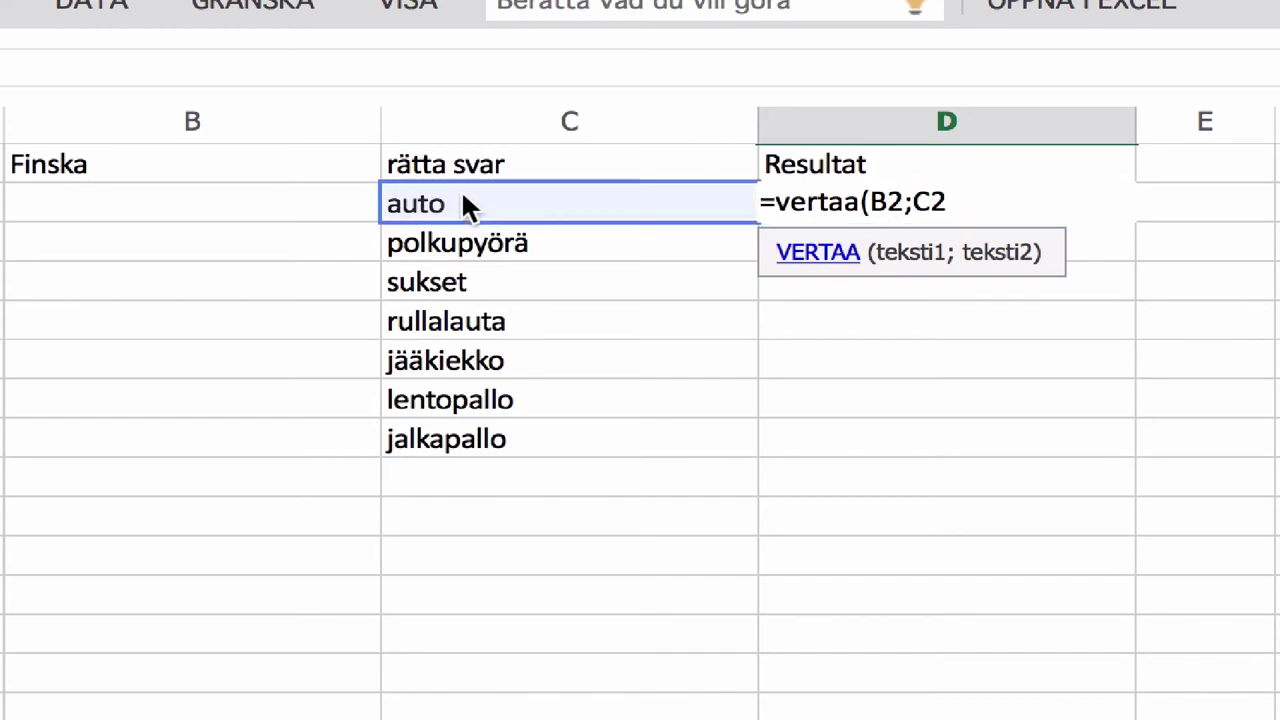
type(")")
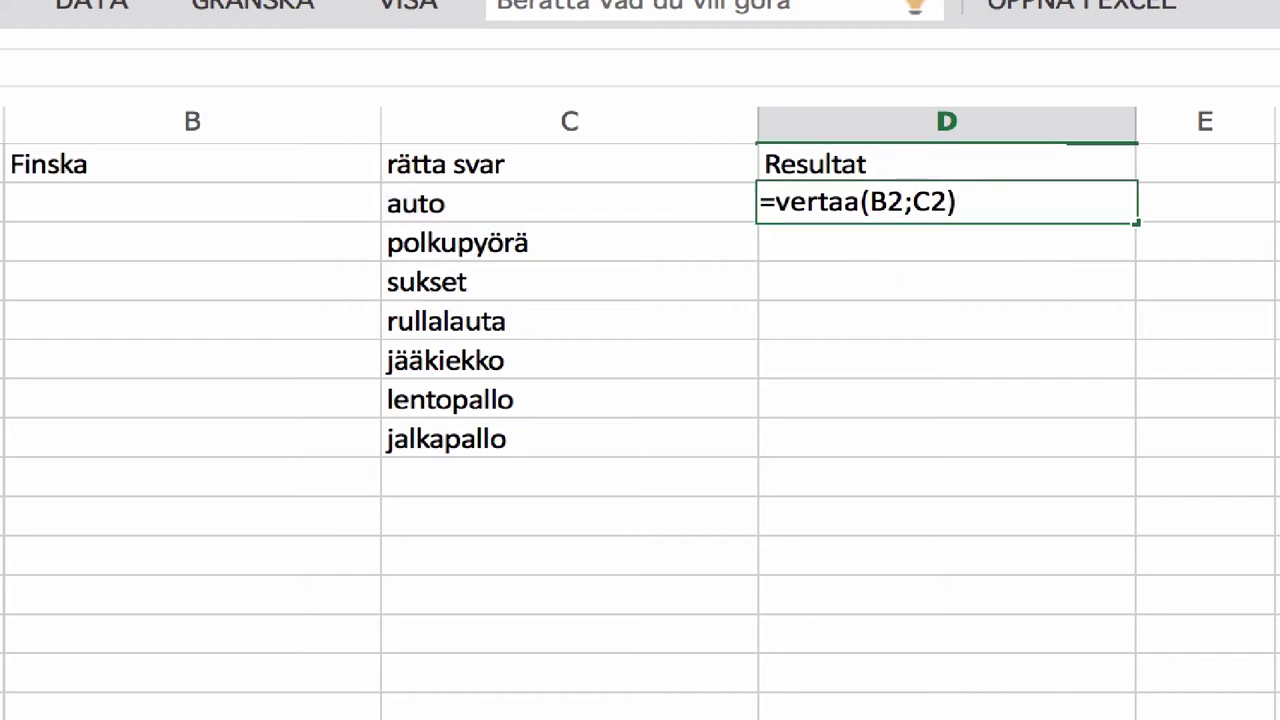
key("Return")
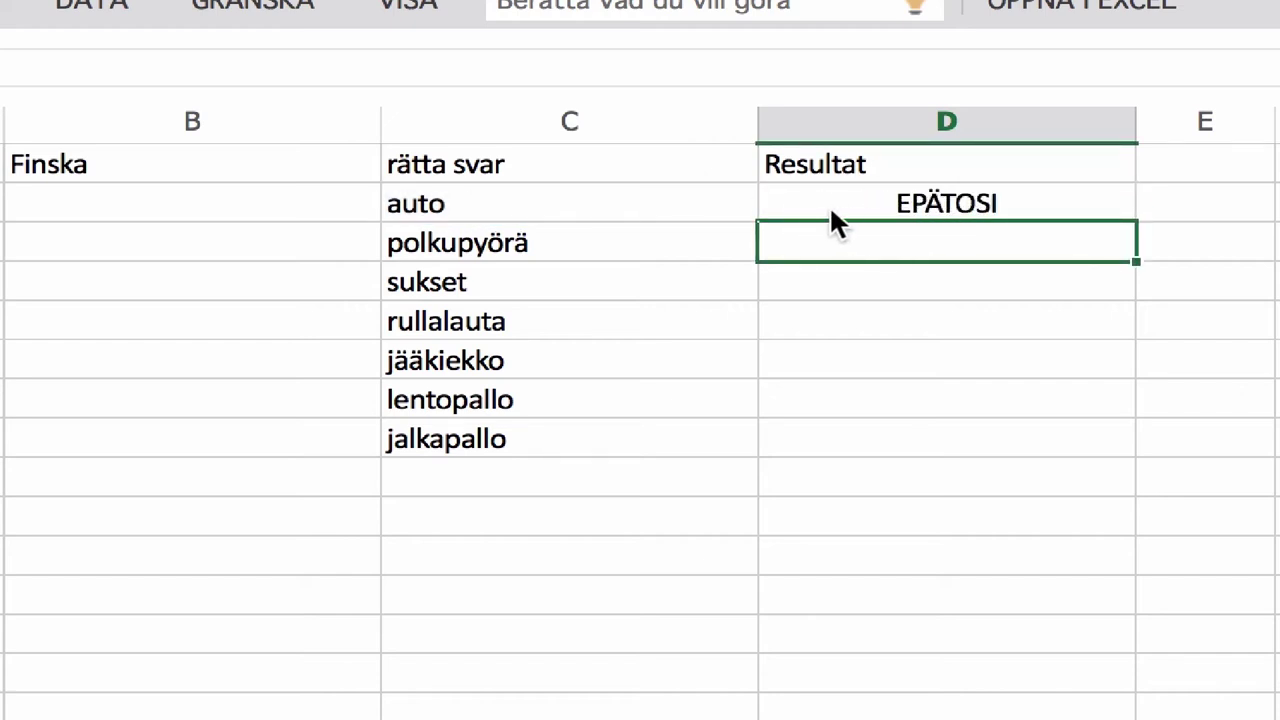
Enter the test answer 'auto' in B2, then try and abandon an EXAKT formula in E2
left_click(118, 207)
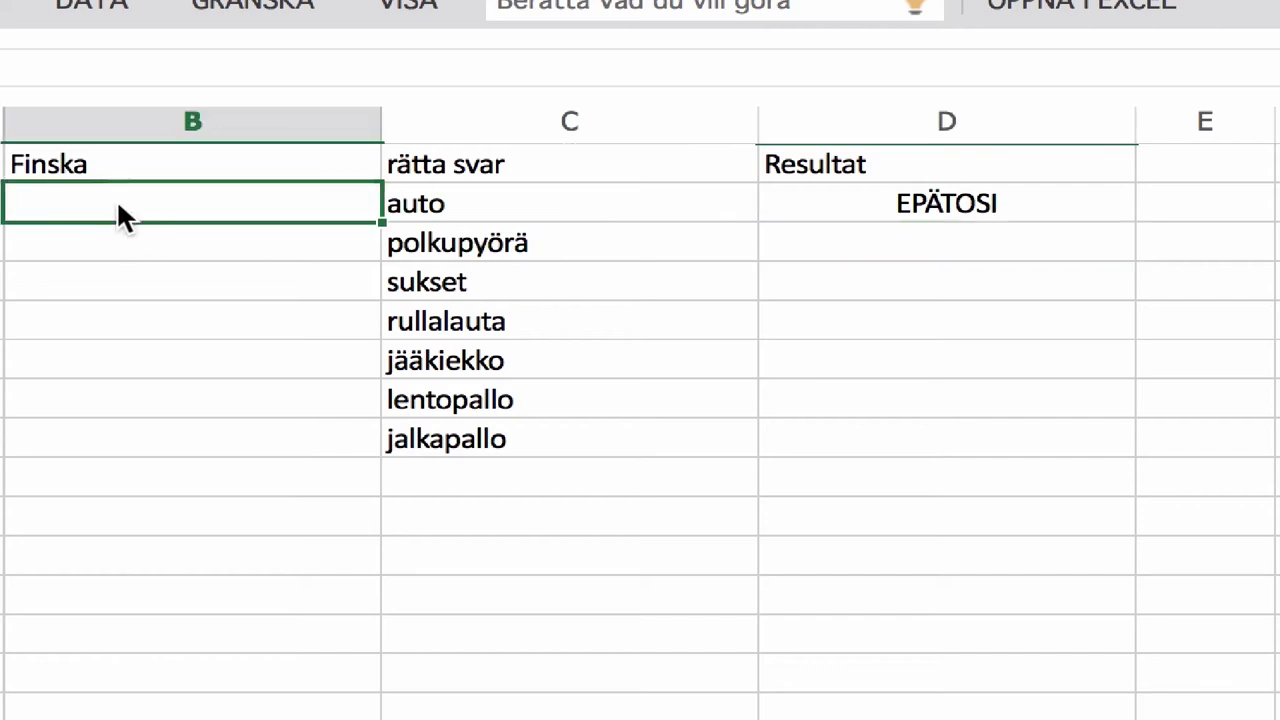
type("auto")
key("Tab")
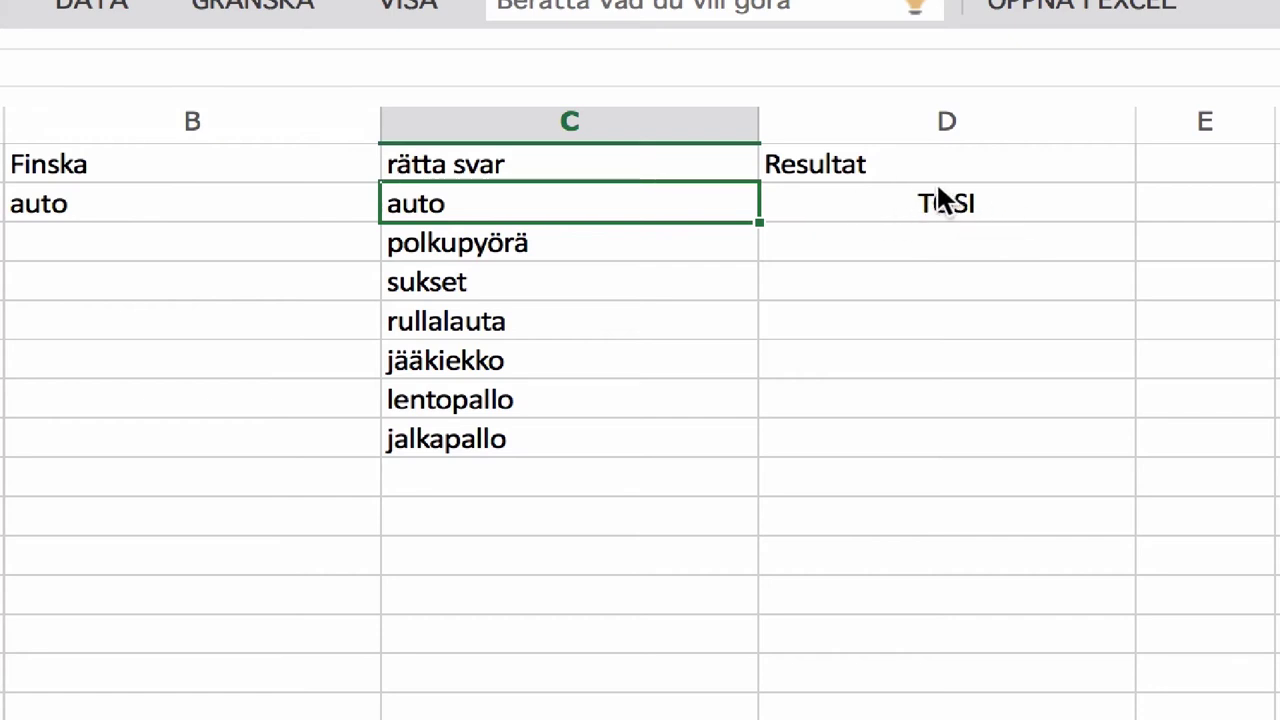
left_click(1194, 208)
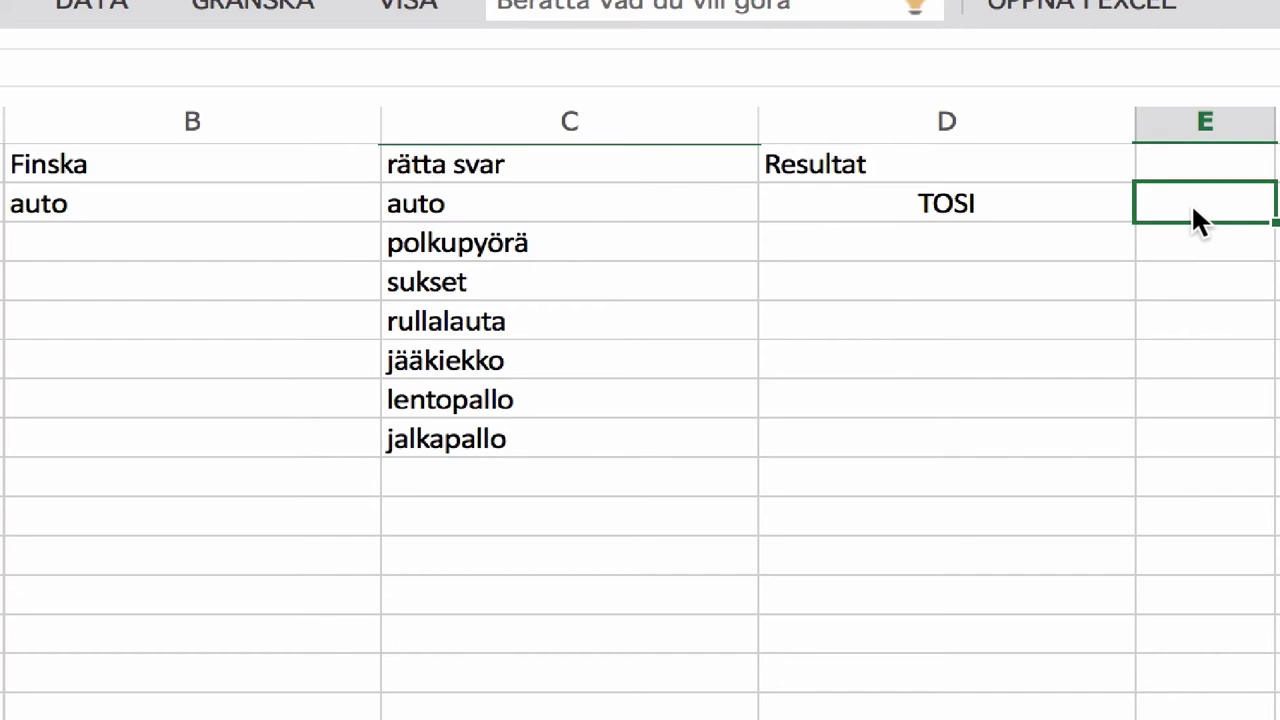
type("=EXAKT(")
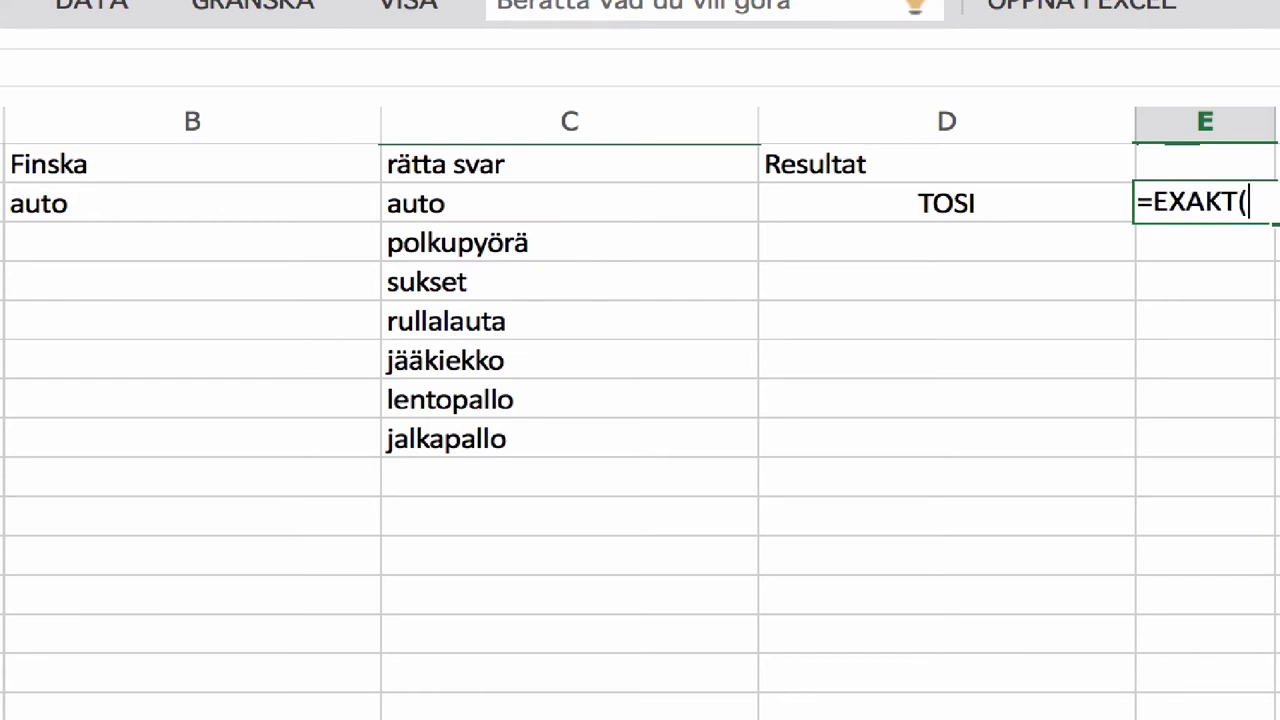
key("BackSpace")
key("BackSpace")
key("BackSpace")
type("CT(")
key("BackSpace")
key("BackSpace")
key("BackSpace")
key("BackSpace")
key("BackSpace")
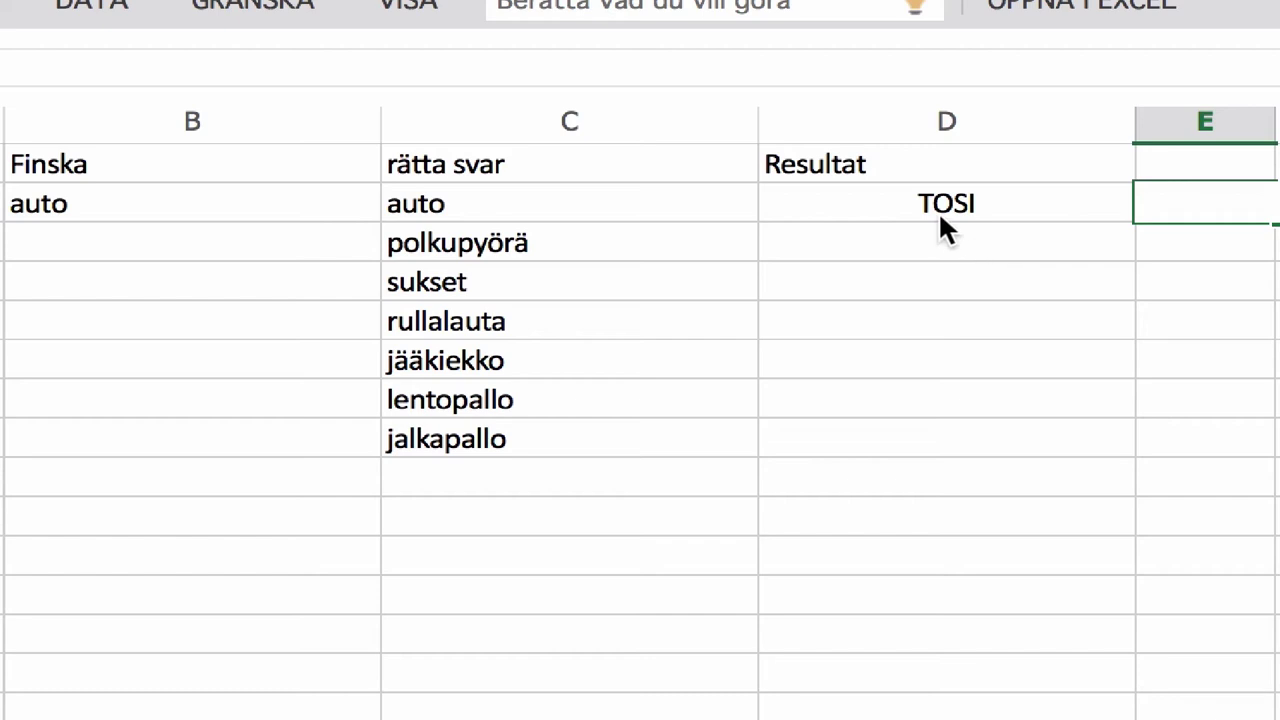
left_click(938, 210)
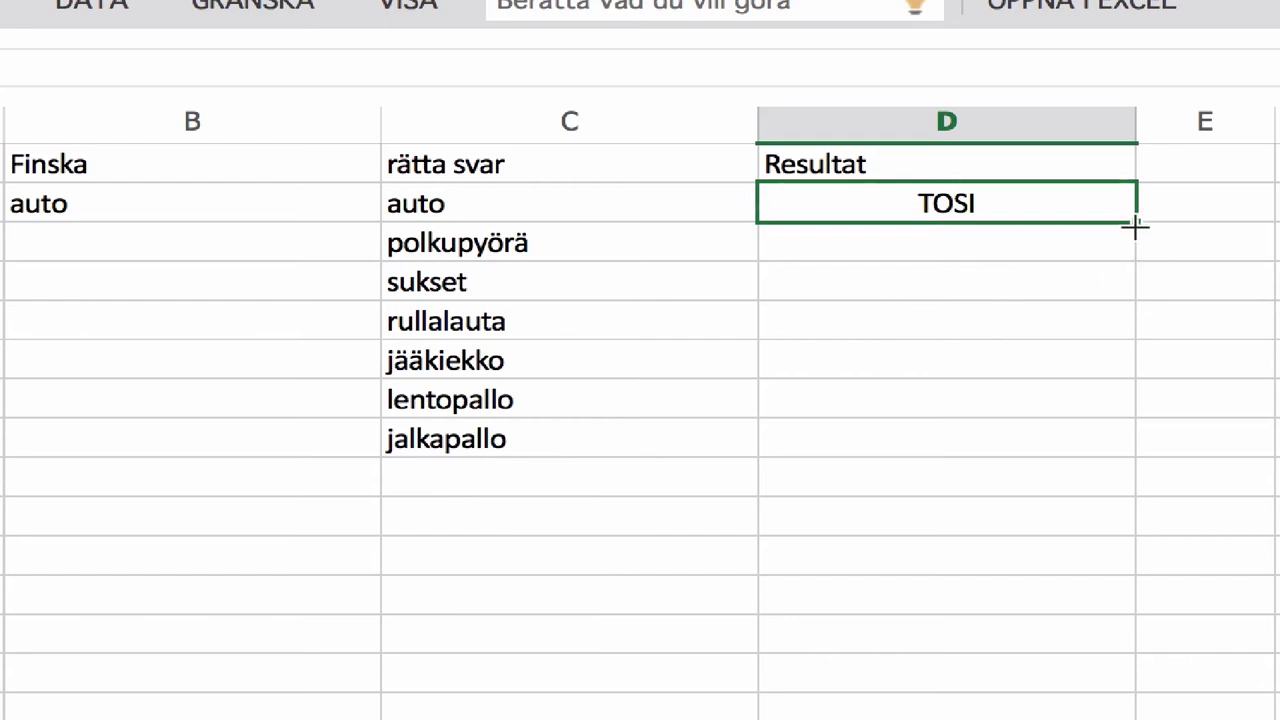
Fill the D2 check down to D8, test 'rullalauta' in B5, then clear B5 and B2
left_click_drag(1134, 223, 1134, 438)
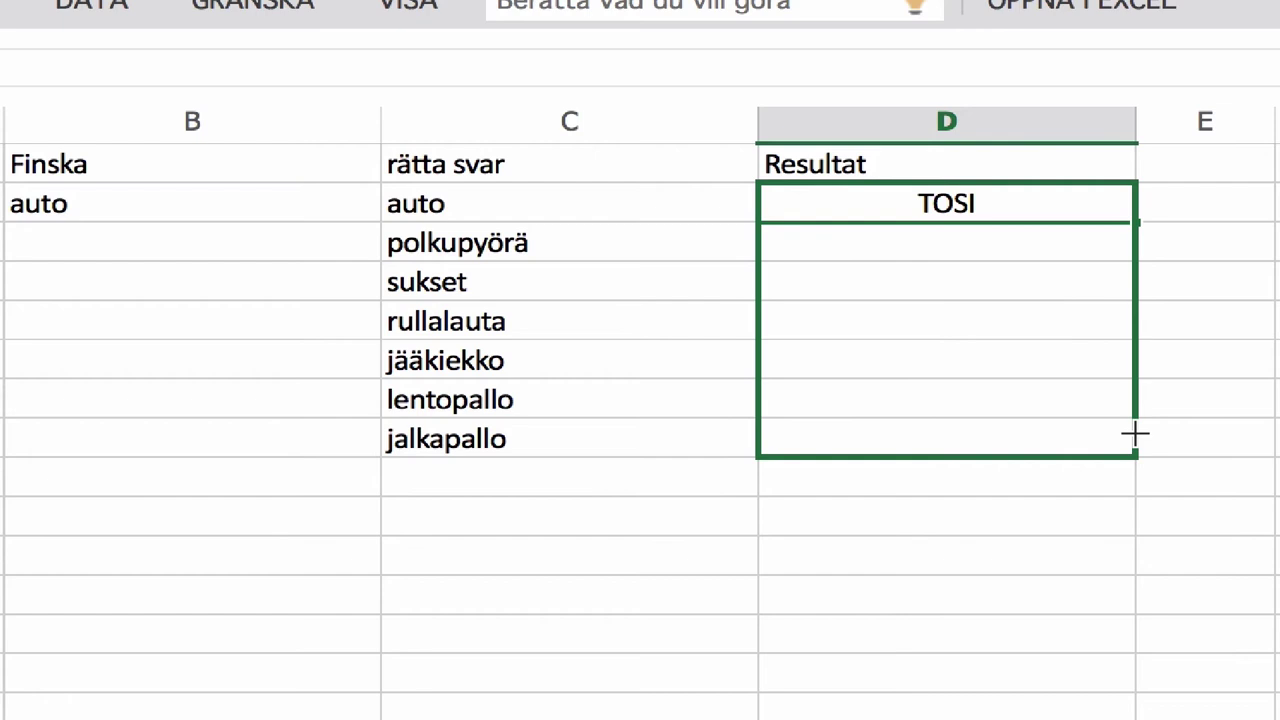
left_click(226, 337)
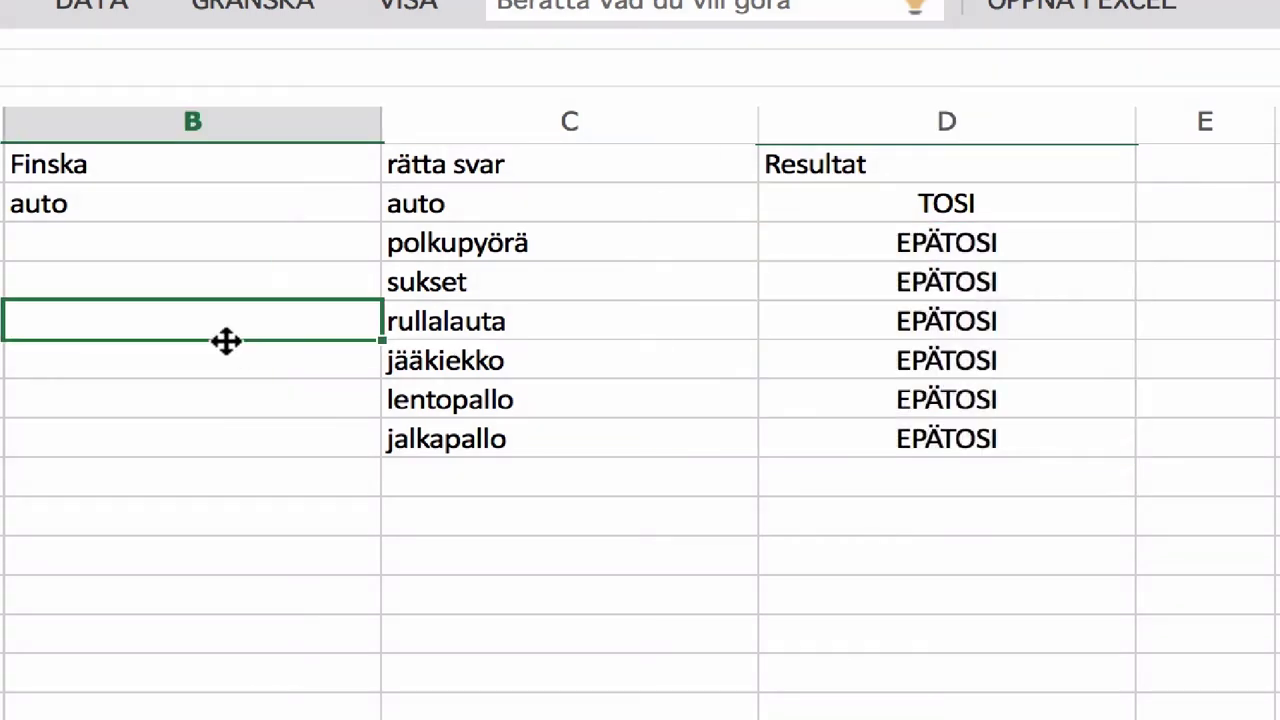
type("rullalauta")
key("Tab")
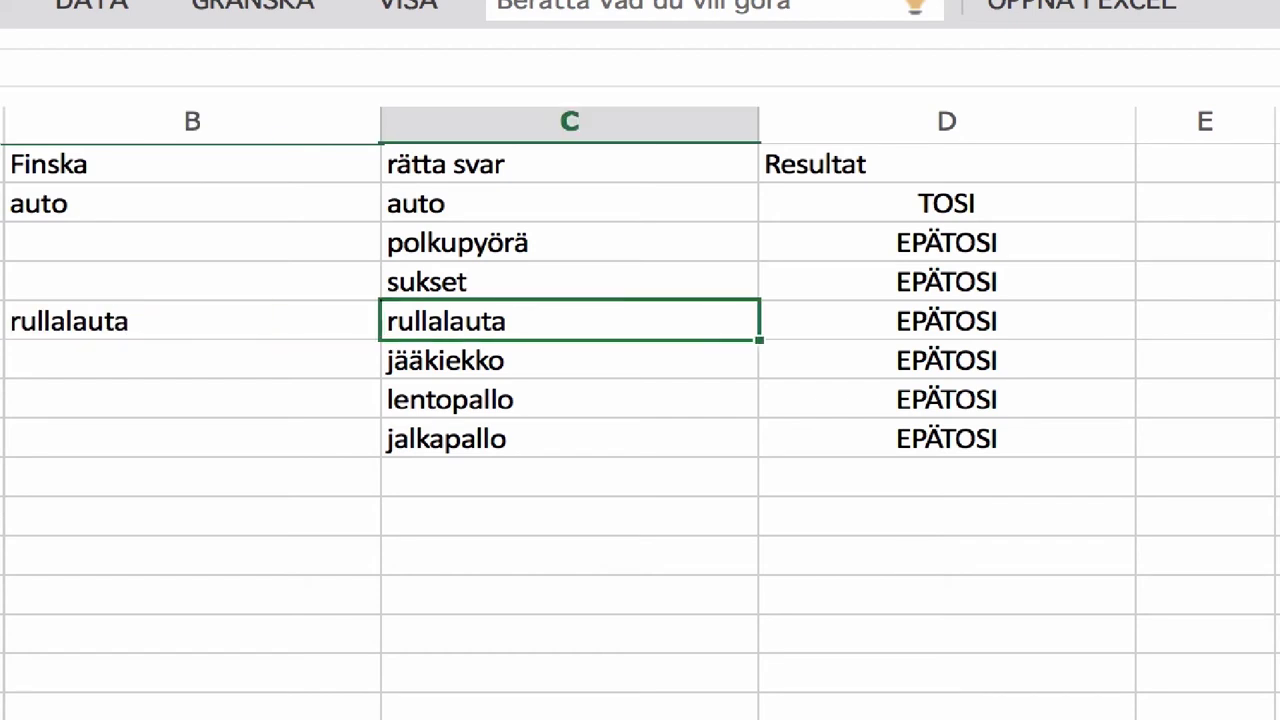
left_click(38, 319)
key("BackSpace")
left_click(77, 203)
key("BackSpace")
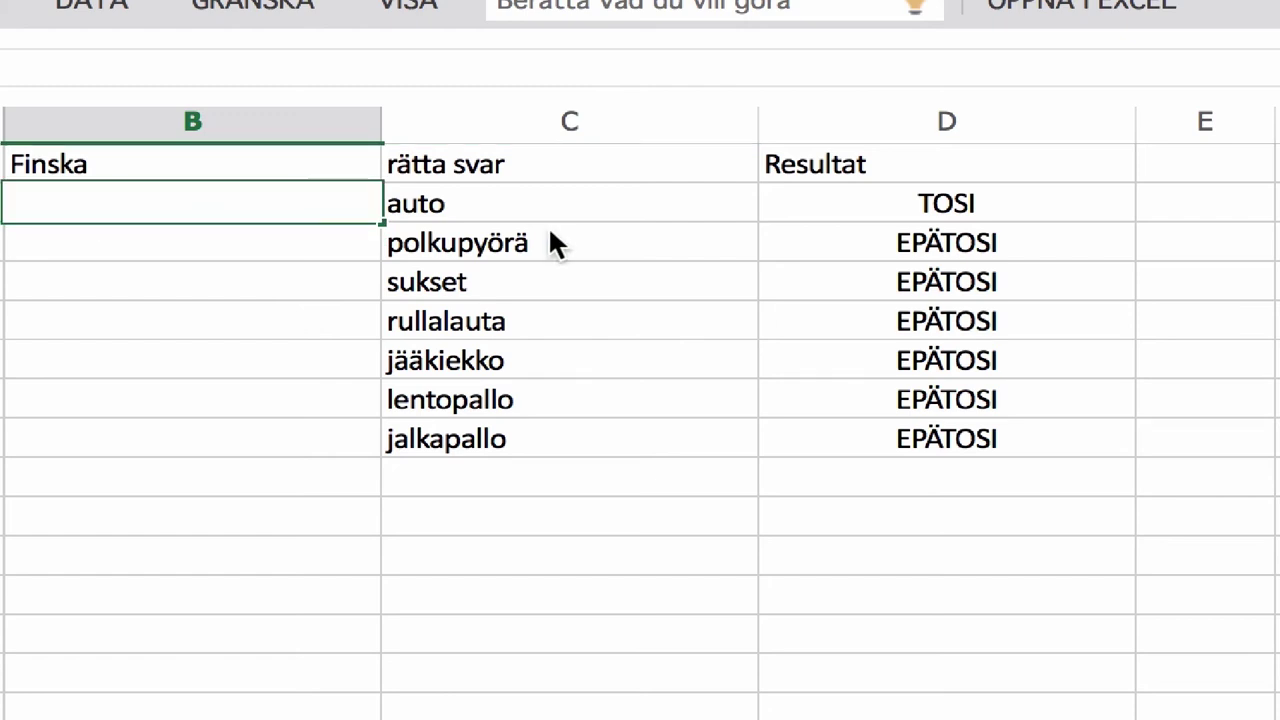
left_click(490, 132)
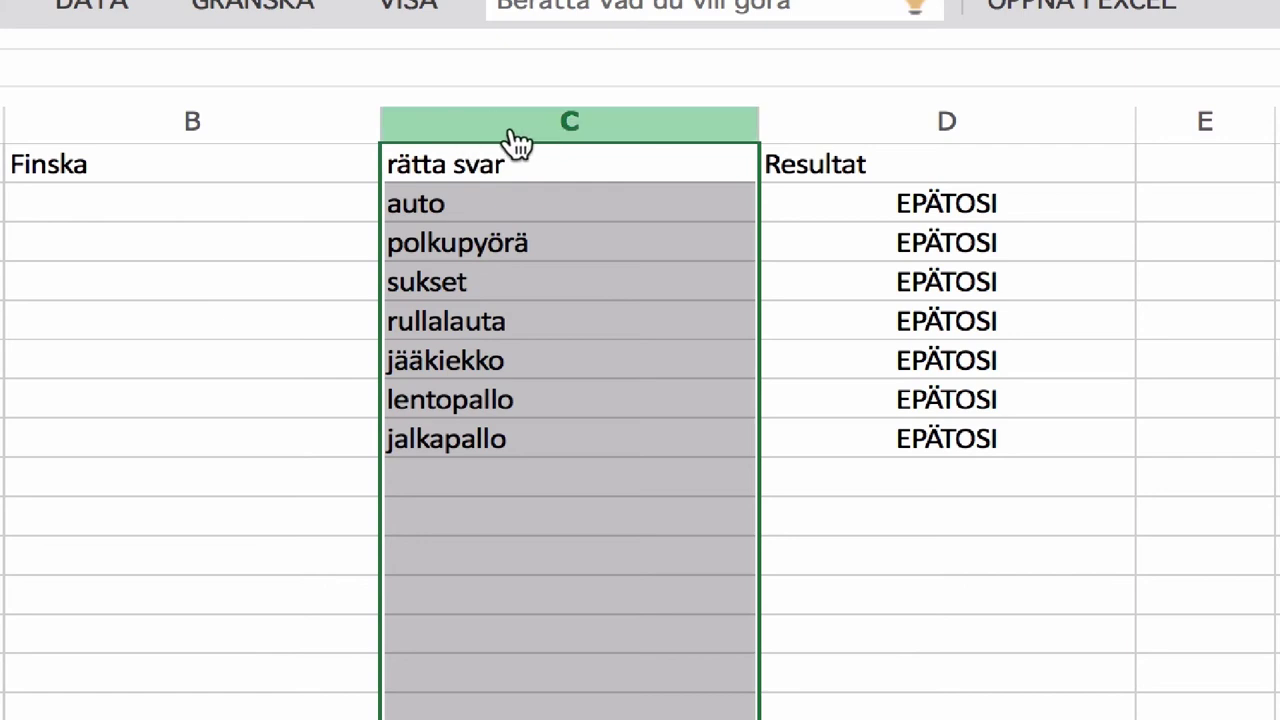
Hide column C (rätta svar) and rename the workbook from Bok to 'ordlista 5'
right_click(512, 131)
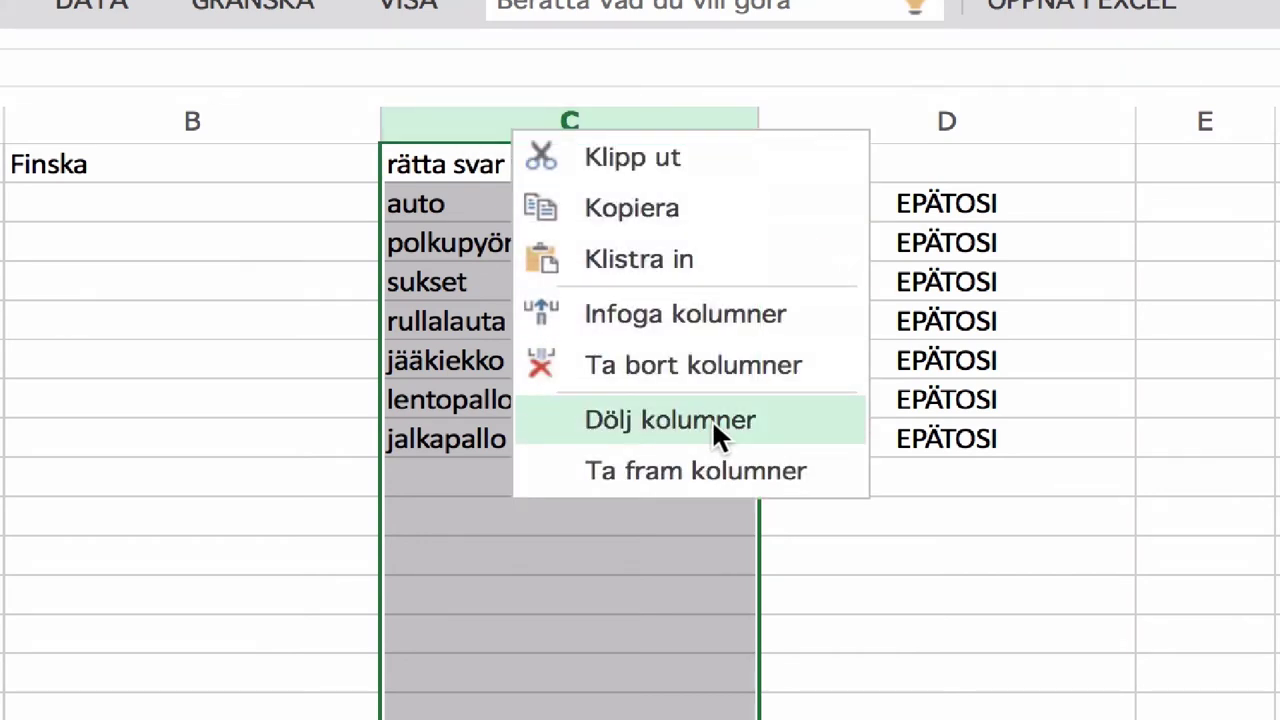
left_click(632, 425)
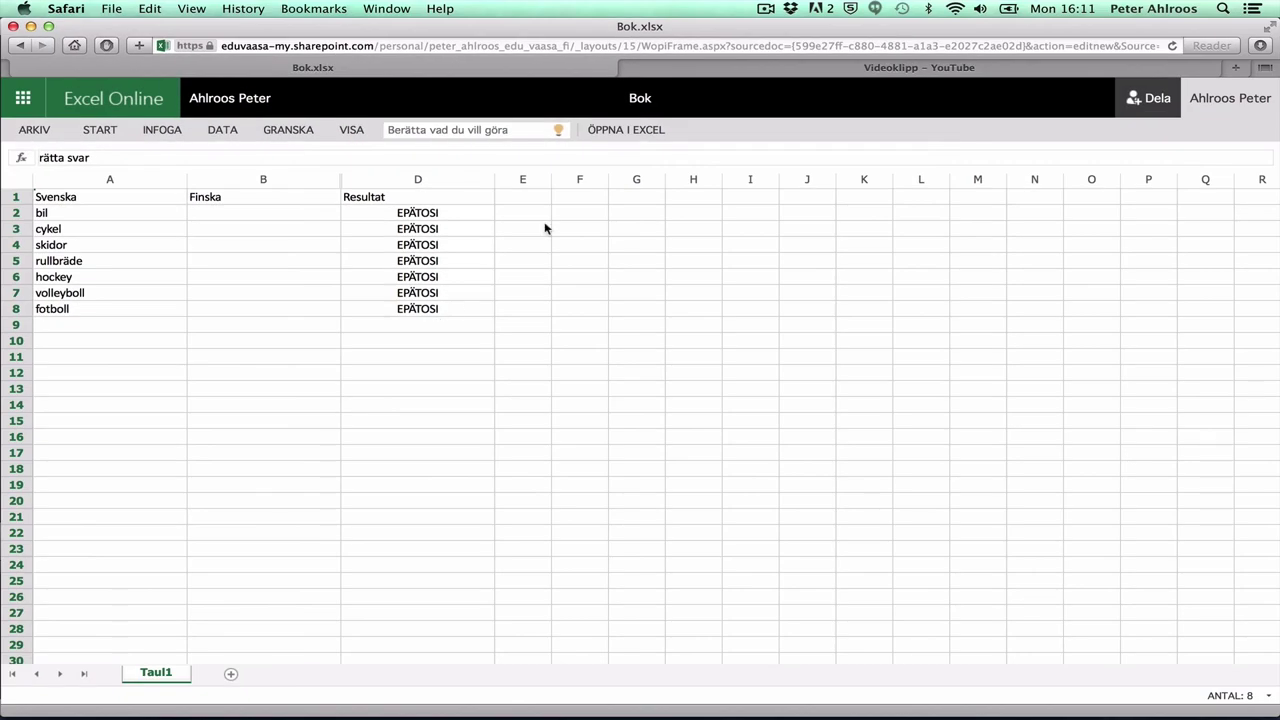
left_click(640, 98)
type("ordlista 5")
key("Return")
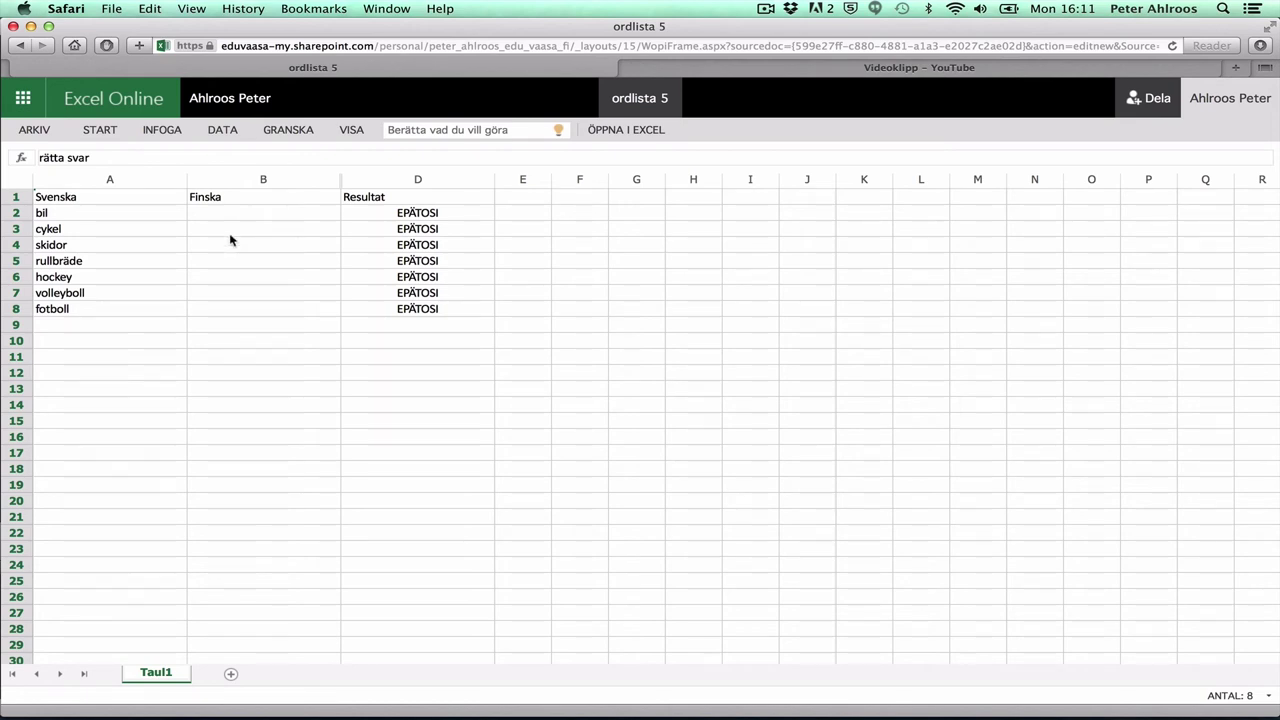
In Outlook, start a new email to the two student contacts with subject 'Ordlista'
left_click(22, 101)
left_click(63, 171)
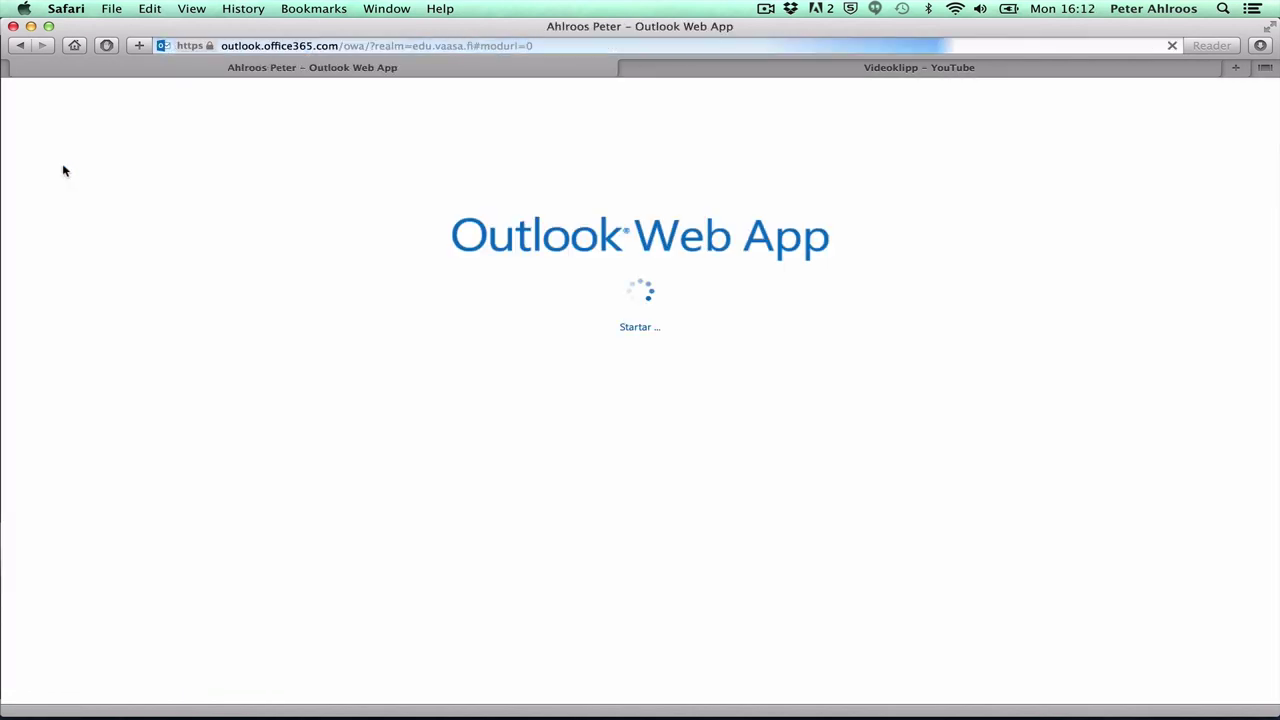
left_click(45, 138)
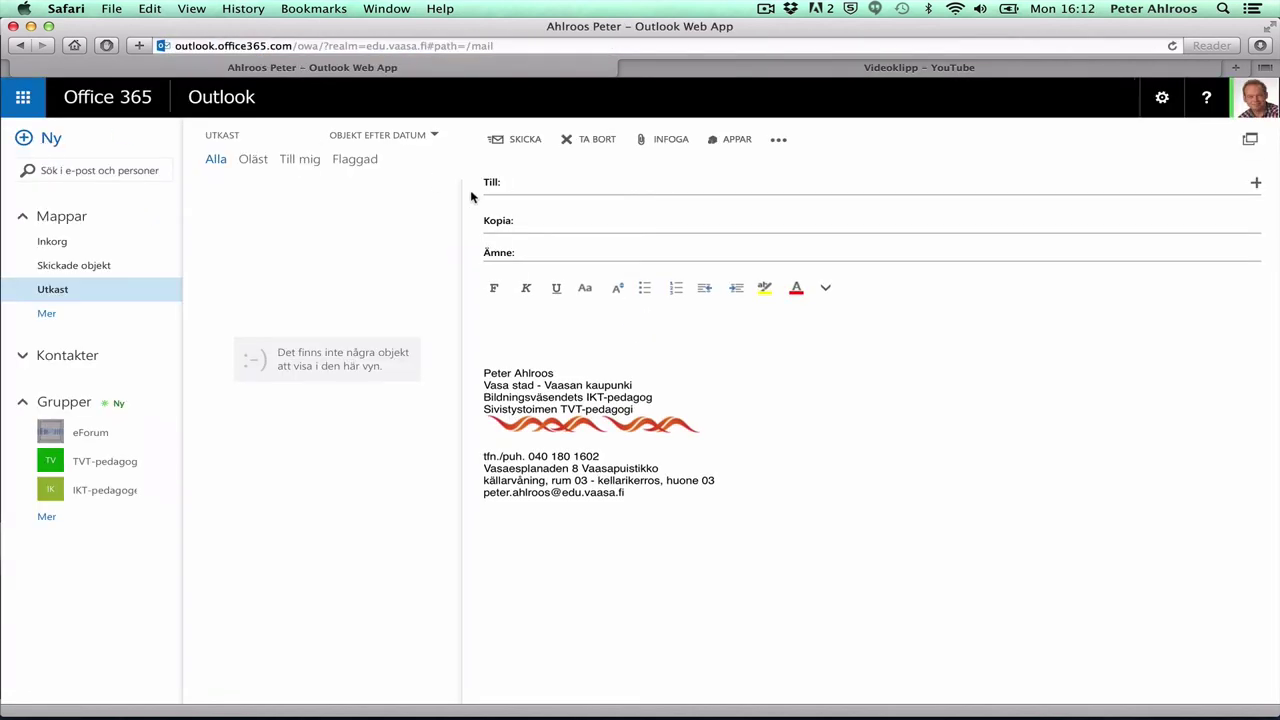
type("opp")
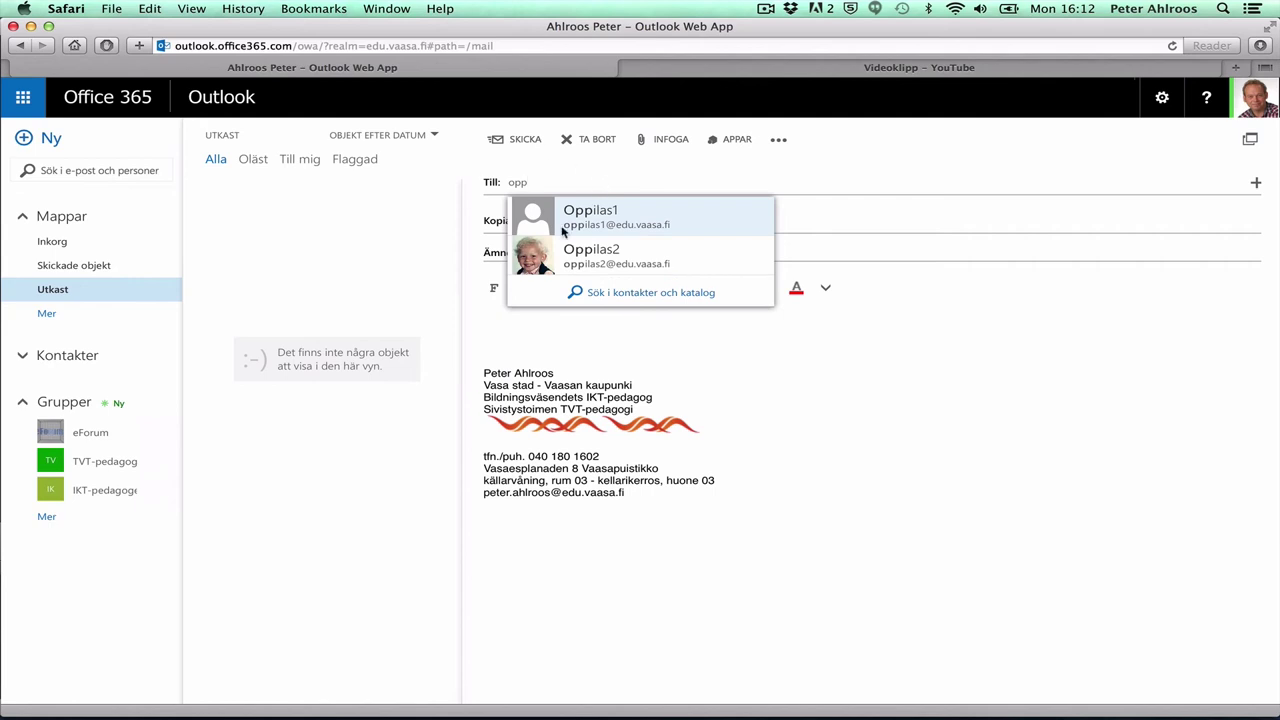
left_click(563, 231)
type("opp")
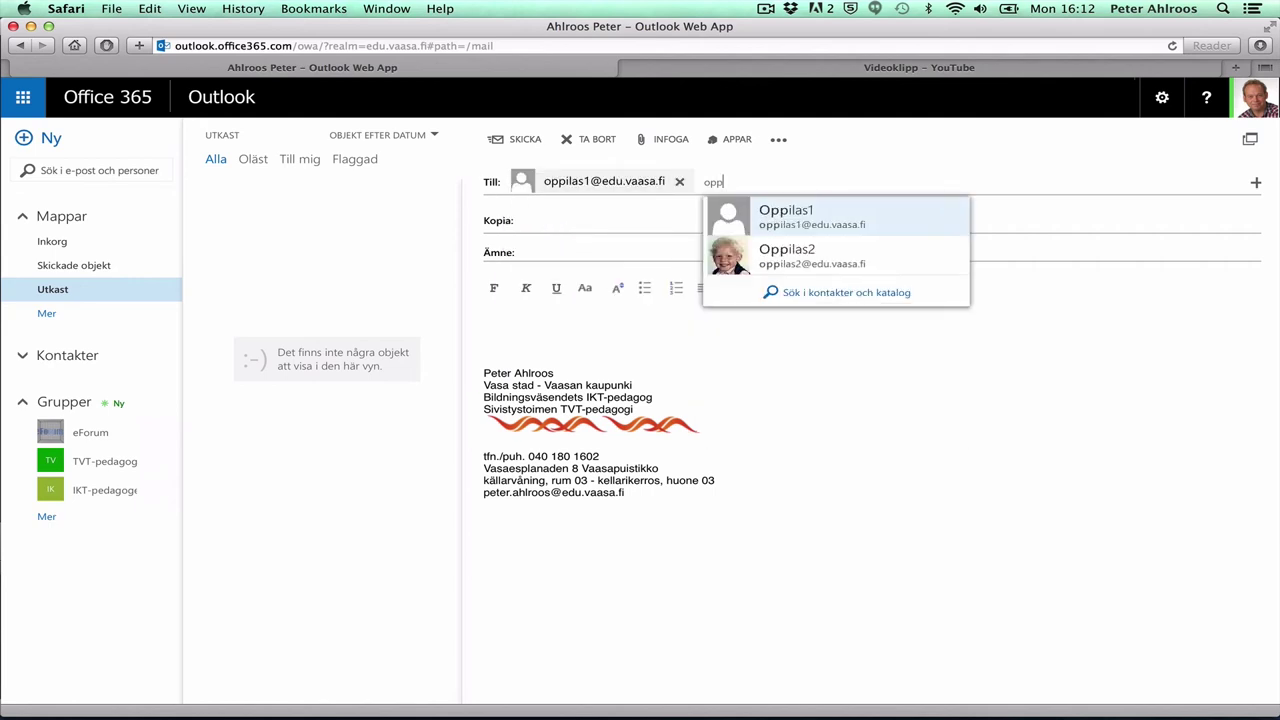
left_click(746, 258)
left_click(603, 255)
type("Ordlista")
key("Tab")
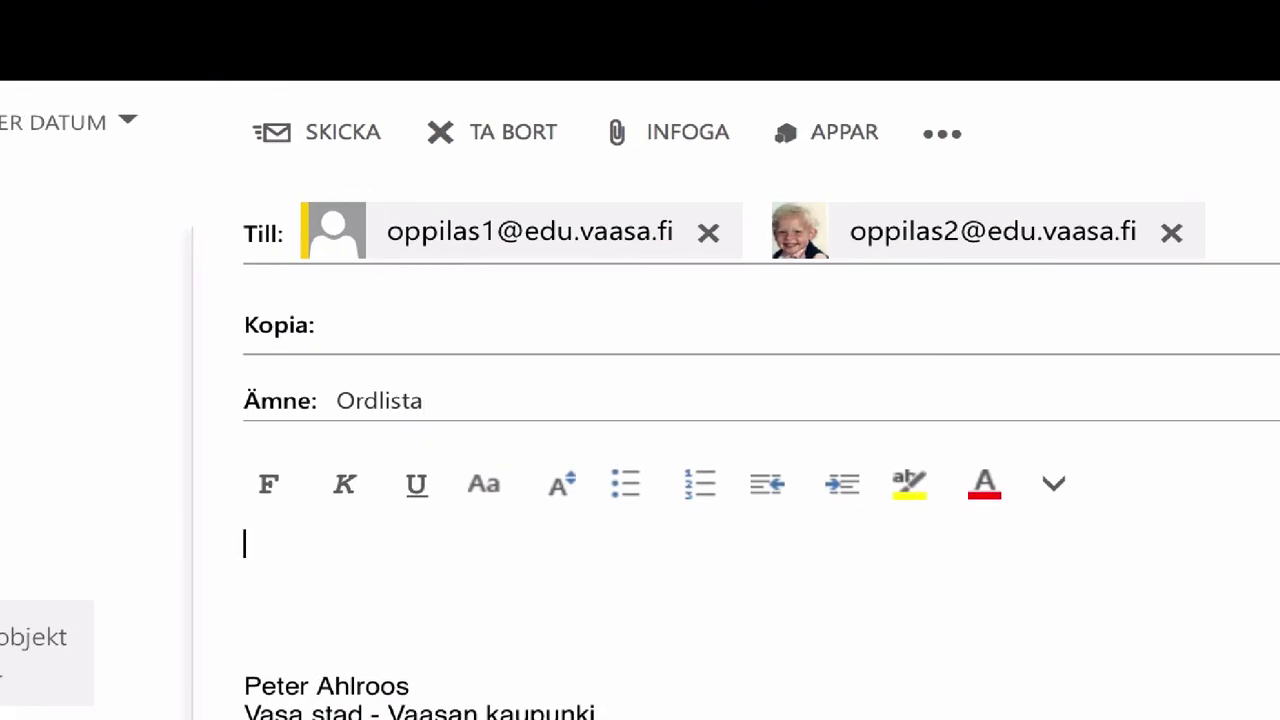
Attach ordlista 5.xlsx to the email as a file copy
left_click(686, 133)
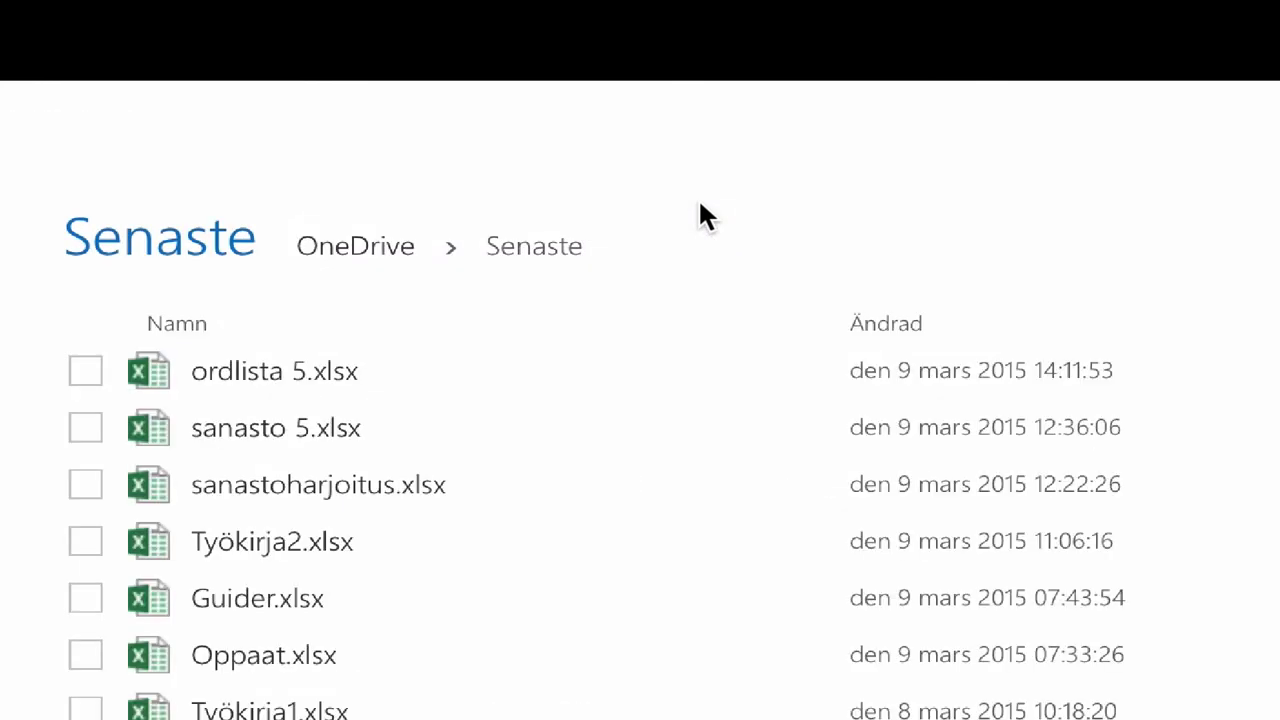
left_click(85, 376)
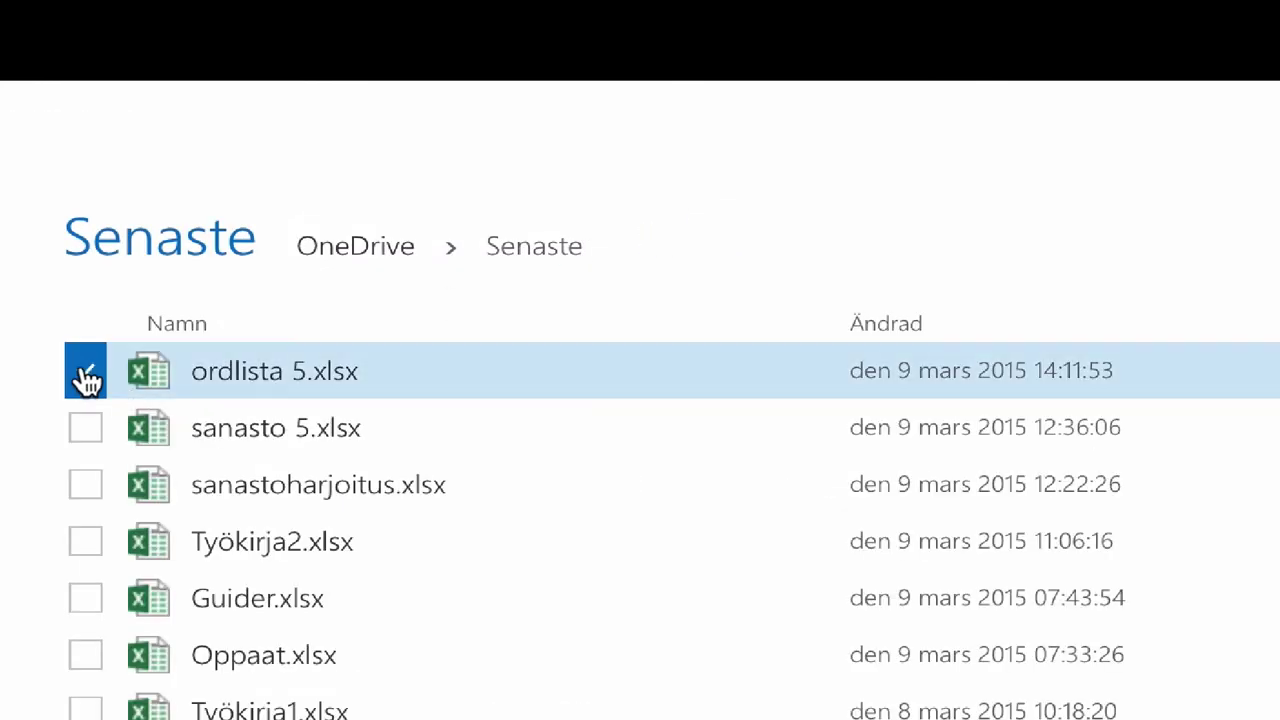
left_click(171, 93)
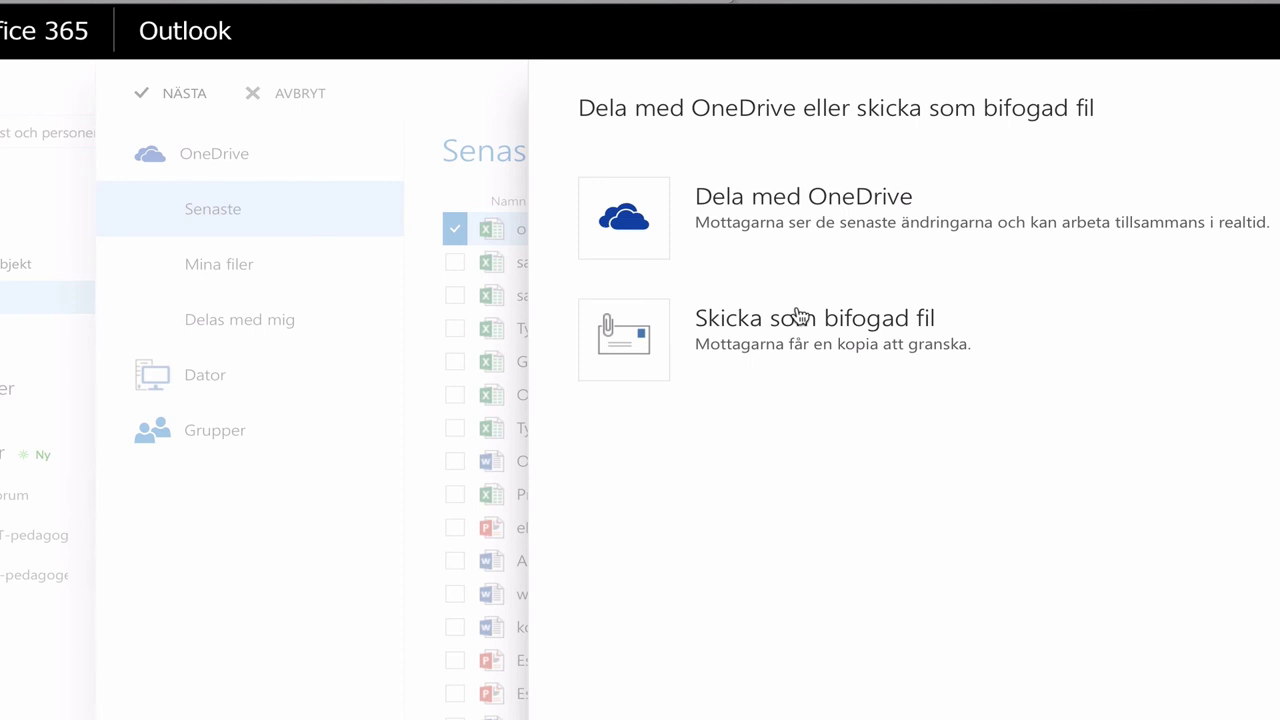
left_click(640, 336)
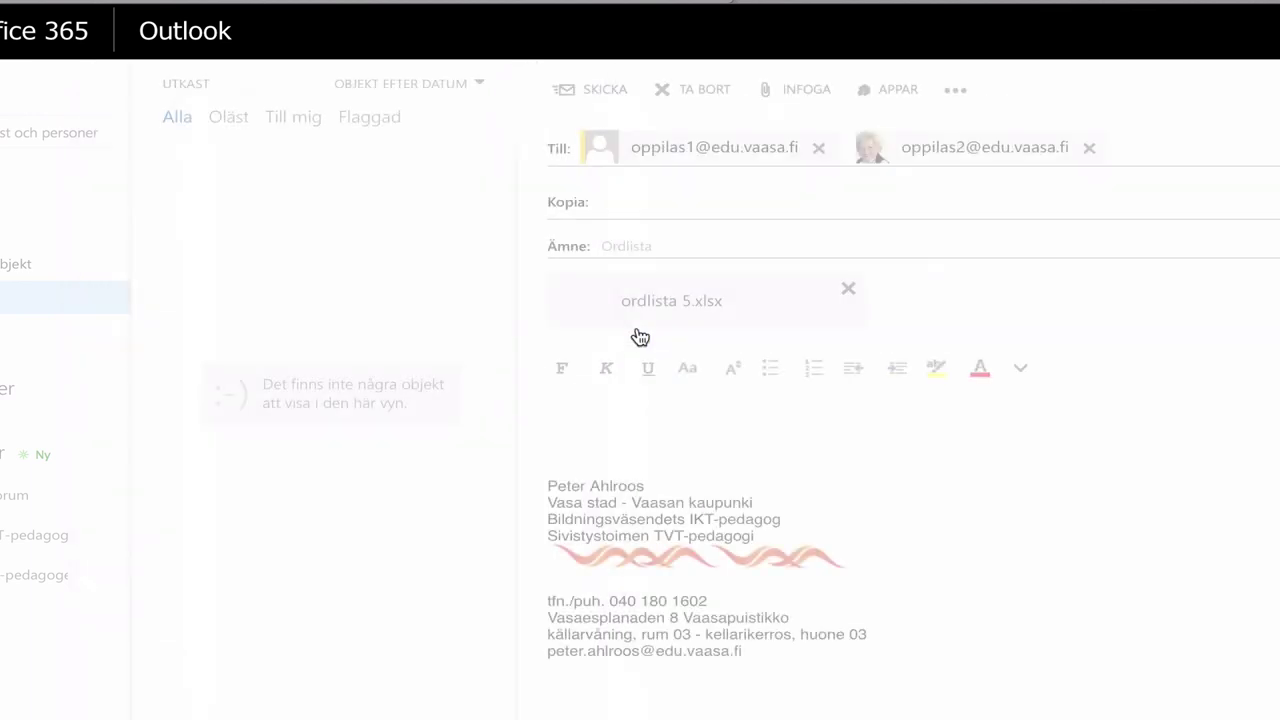
Send the Ordlista email, then open the received copy's ordlista 5.xlsx attachment to view it
left_click(590, 97)
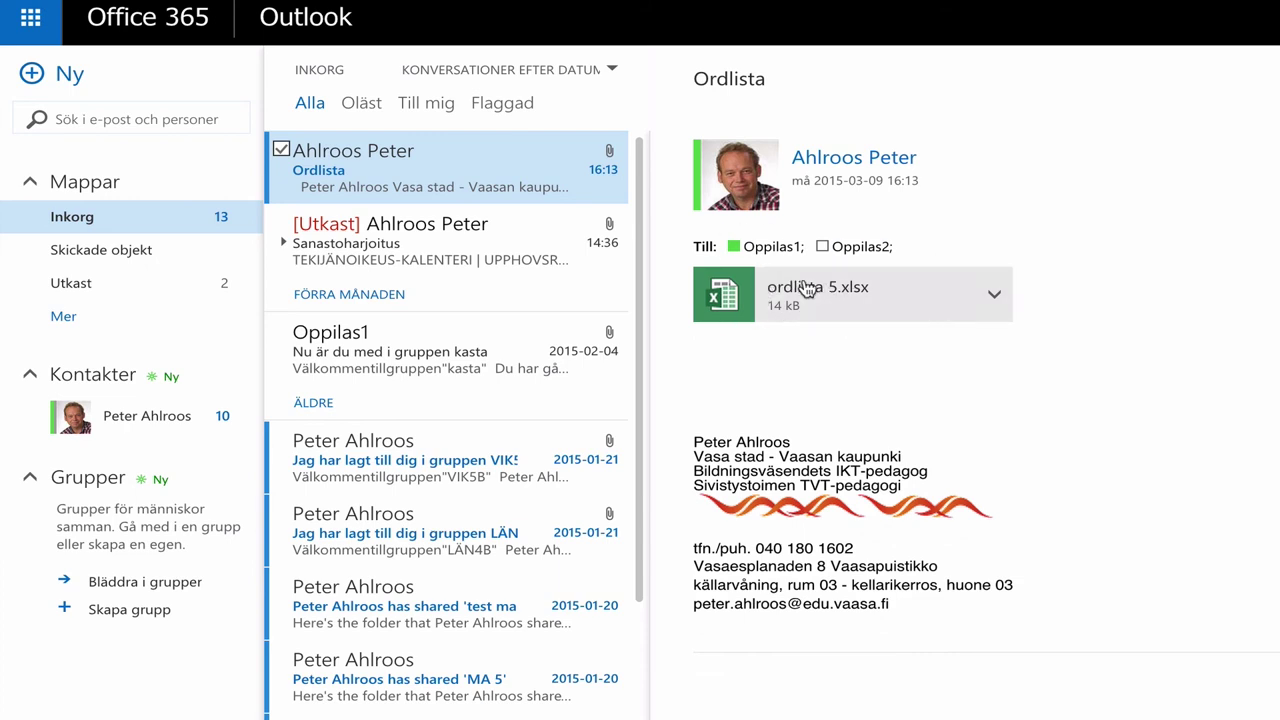
left_click(807, 289)
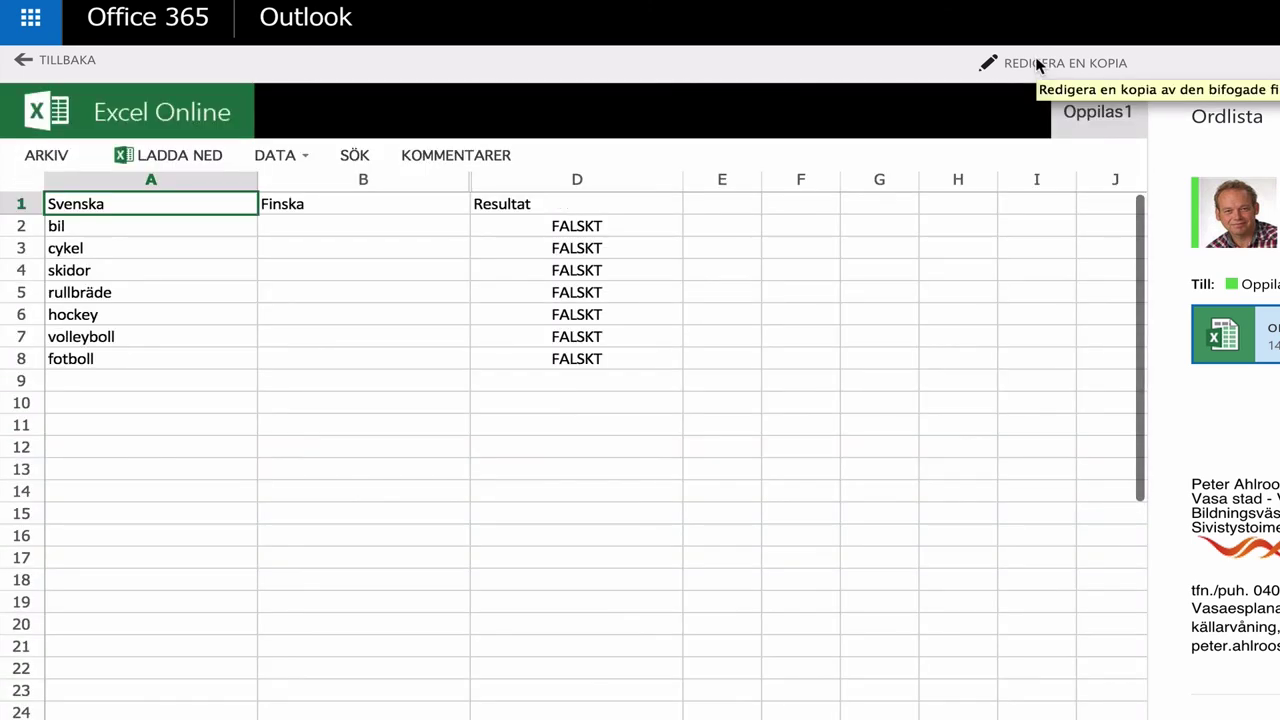
Make an editable copy of the attachment and answer 'auto' in B2
left_click(1037, 64)
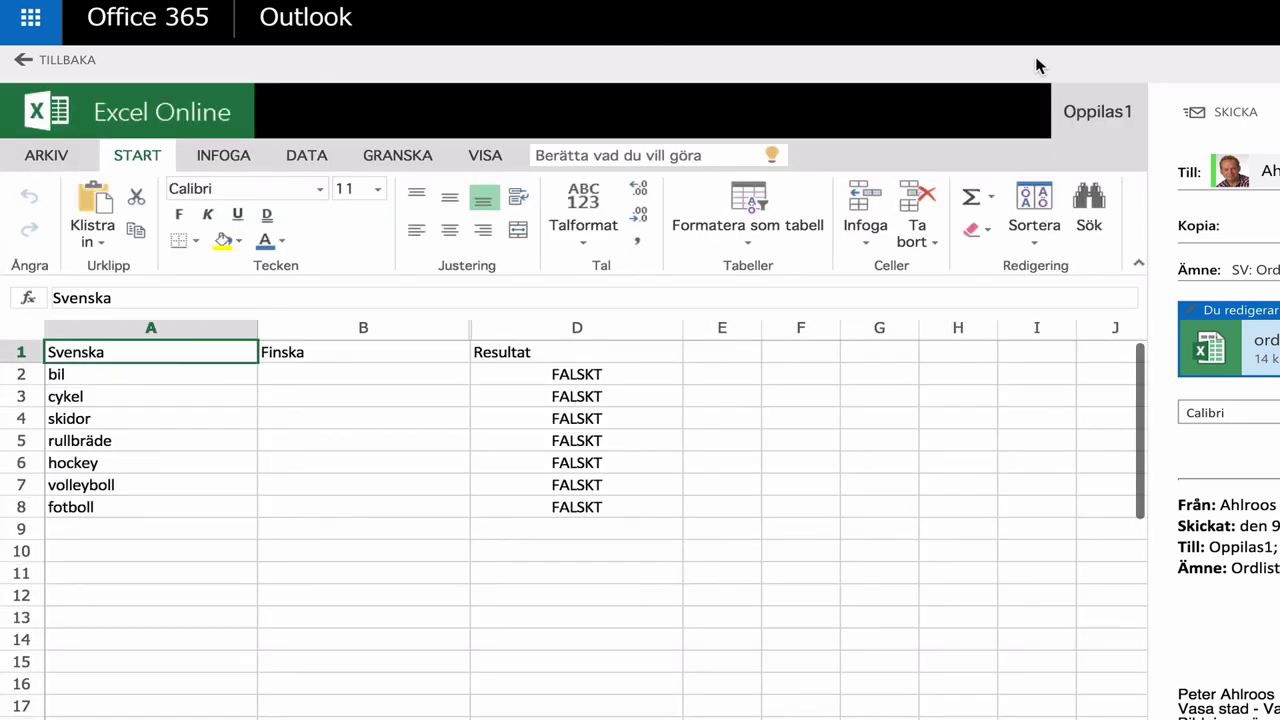
left_click(290, 380)
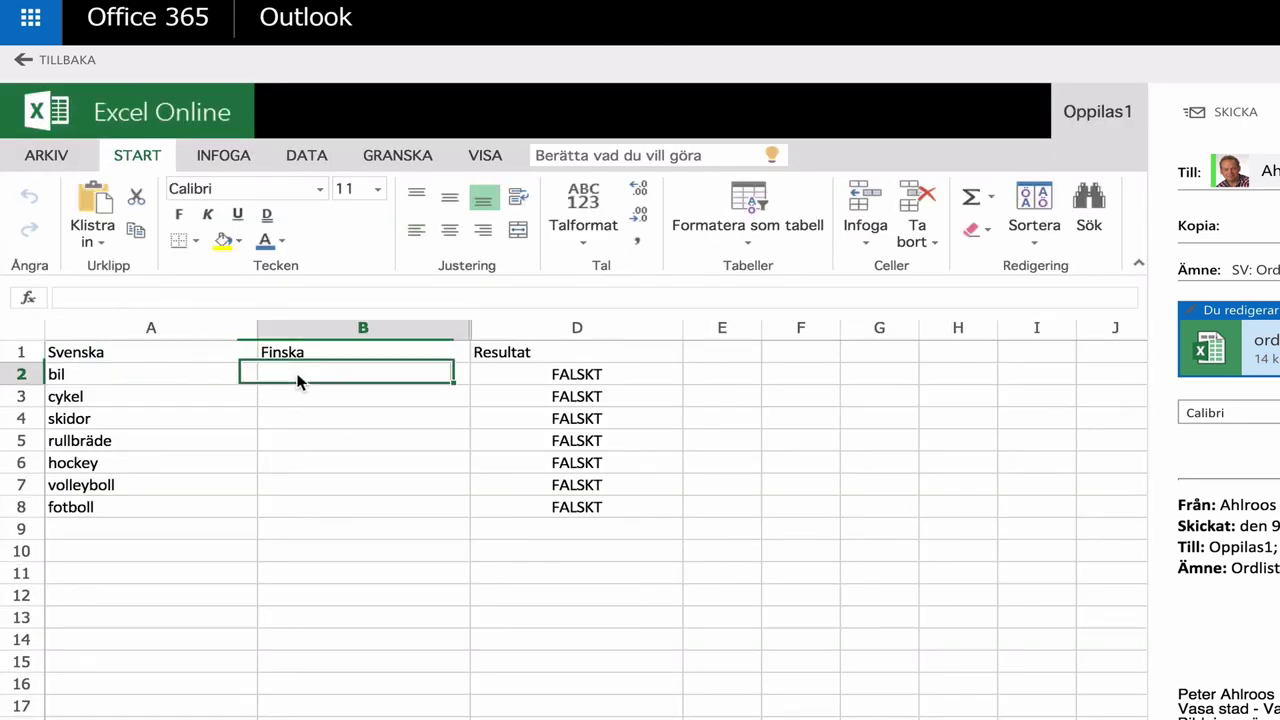
type("auto")
key("Return")
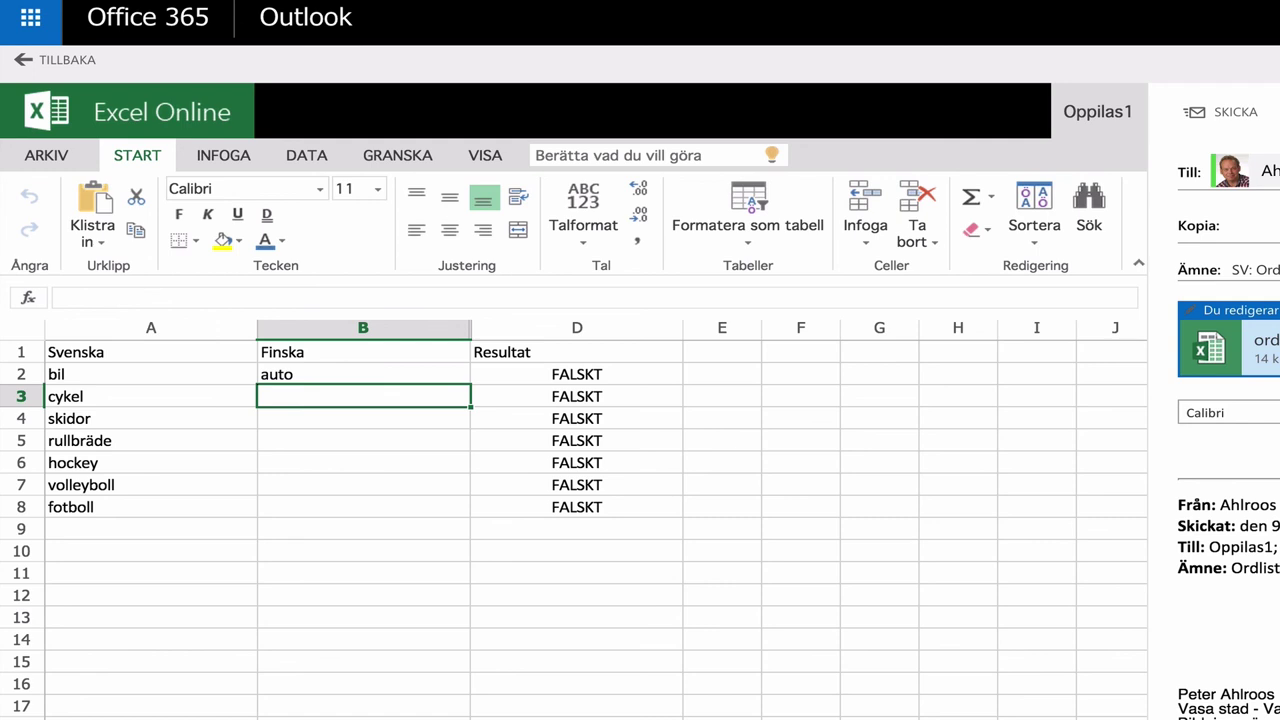
Enter 'polkupyörä' in B3, correcting its misspelled ending
type("polkupyröä")
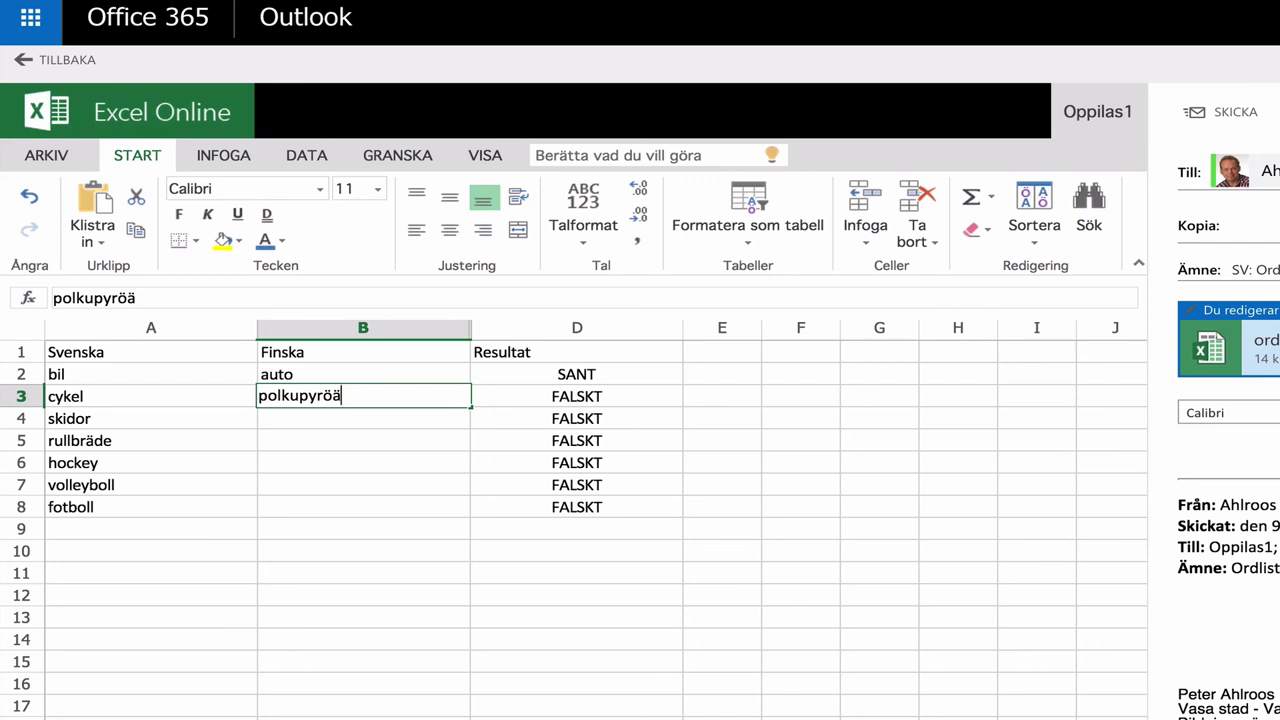
key("Return")
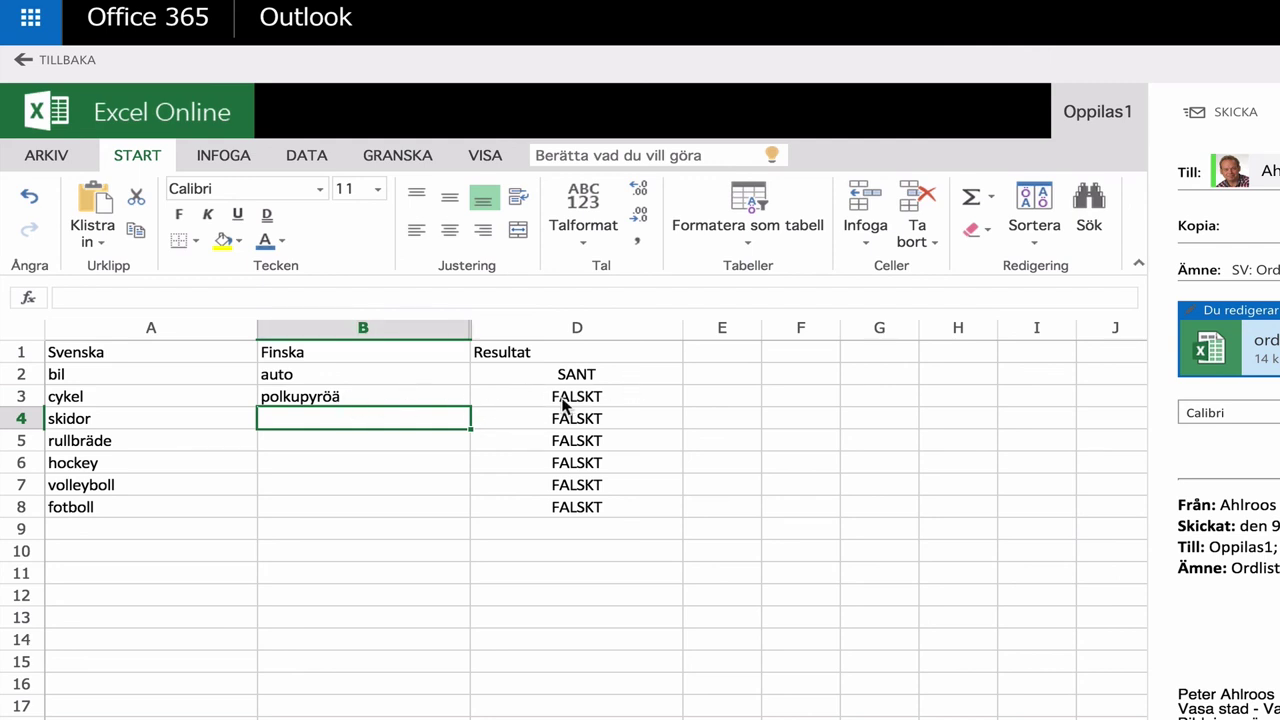
left_click(380, 398)
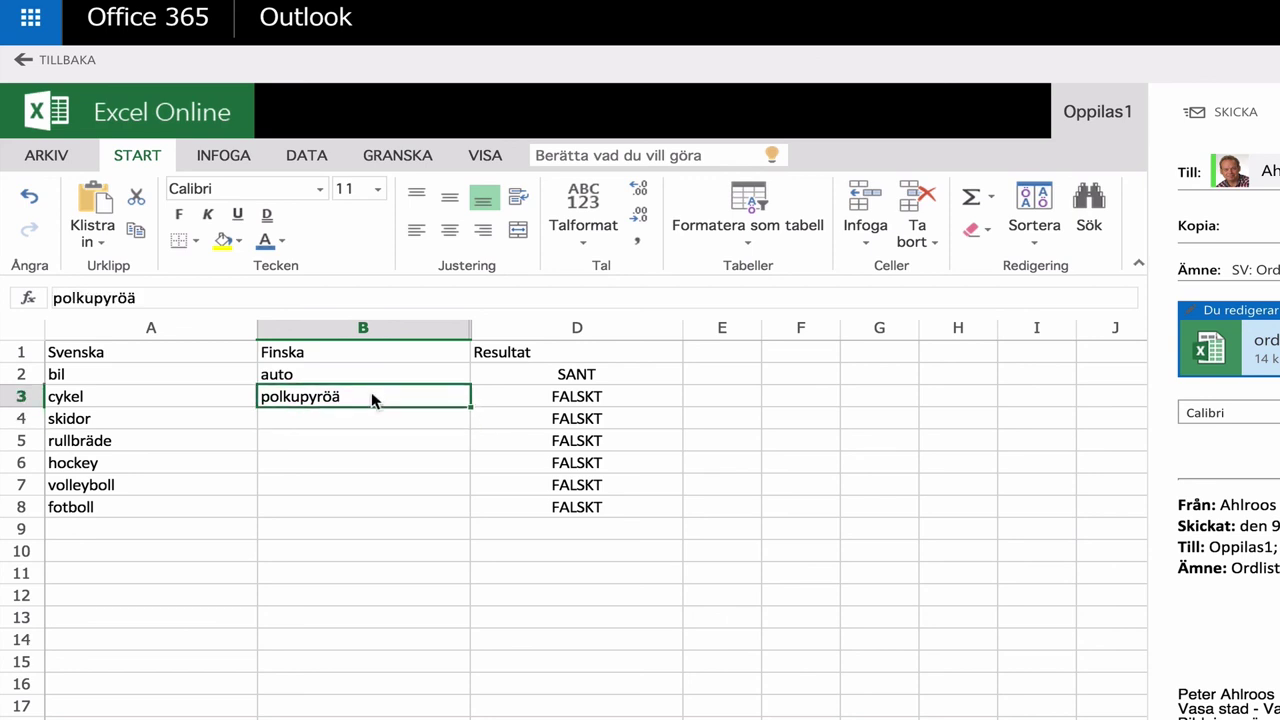
double_click(360, 400)
key("BackSpace")
key("BackSpace")
key("BackSpace")
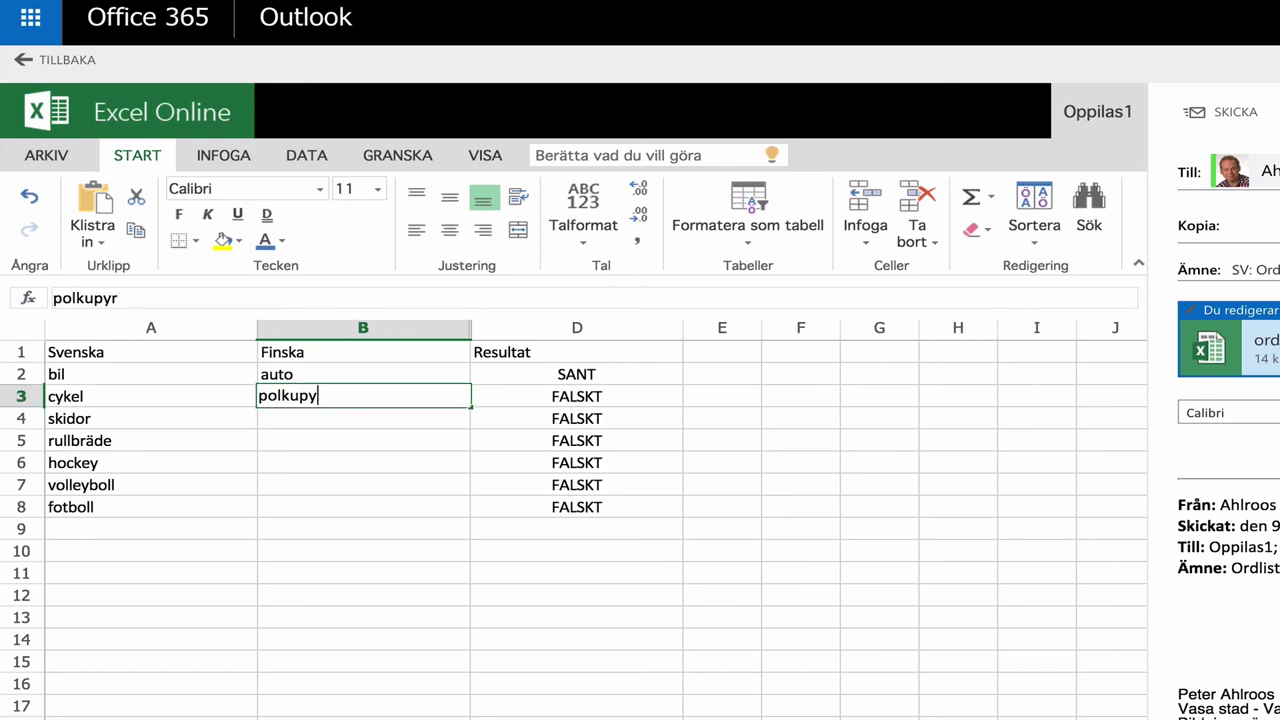
type("örä")
key("Return")
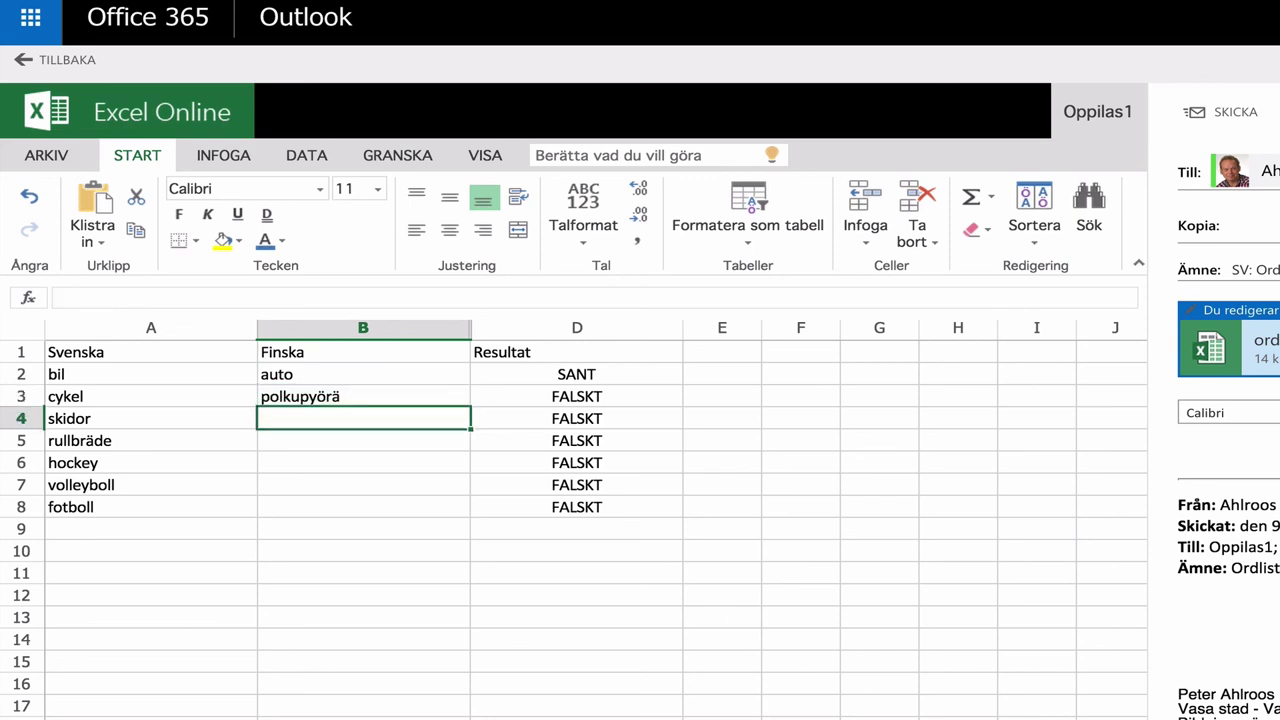
Enter 'sukset' and 'rullalauta' in B4 and B5, then begin typing 'jääkiek' in B6
type("sukset")
key("Return")
type("rullalauta")
key("Return")
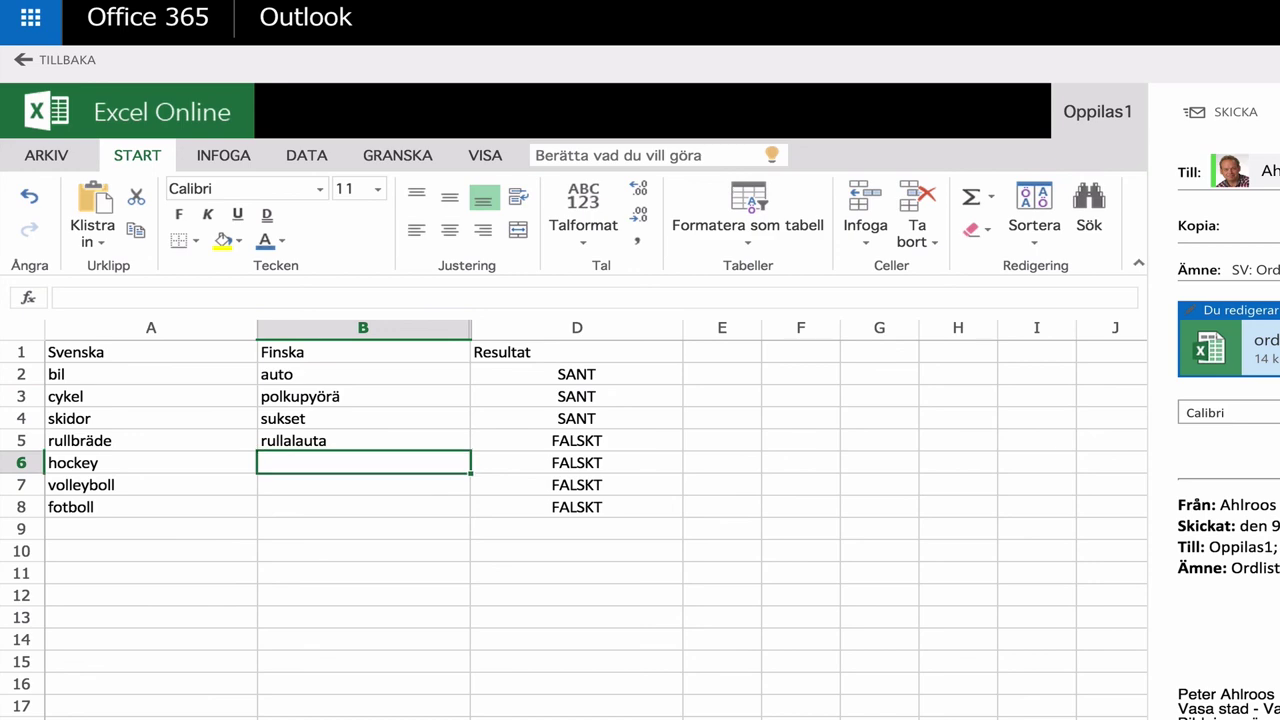
type("jä")
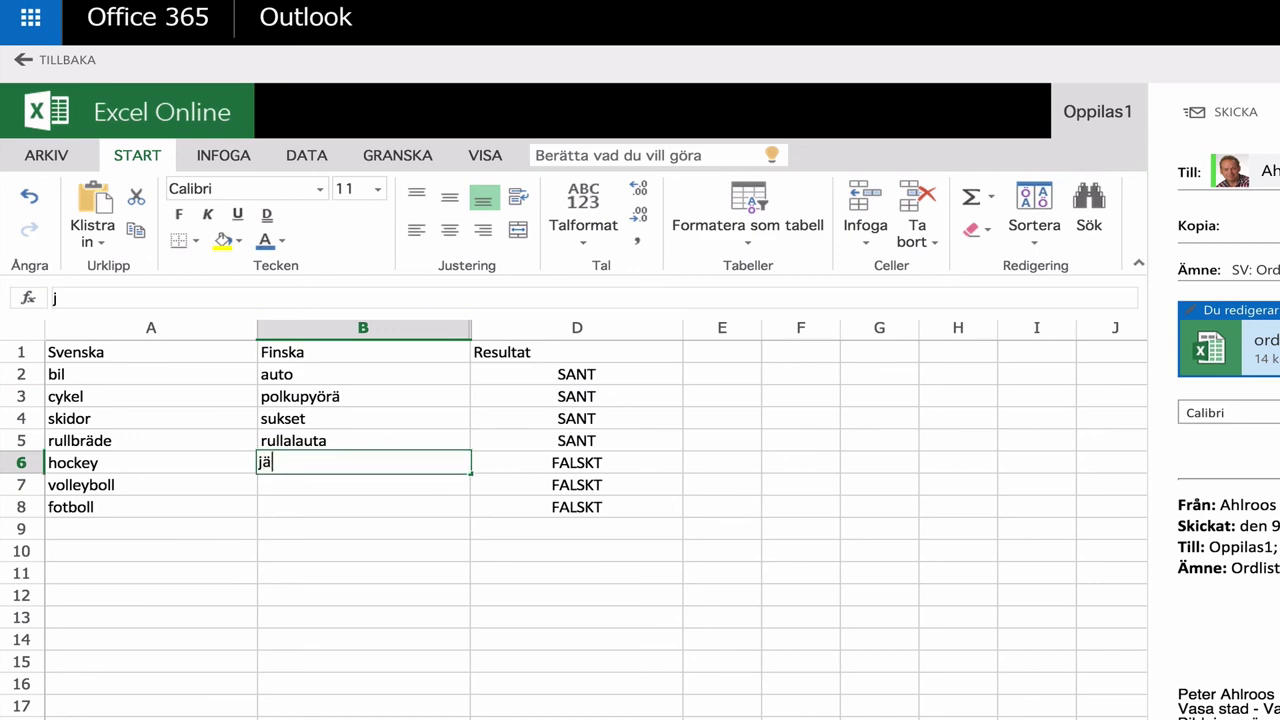